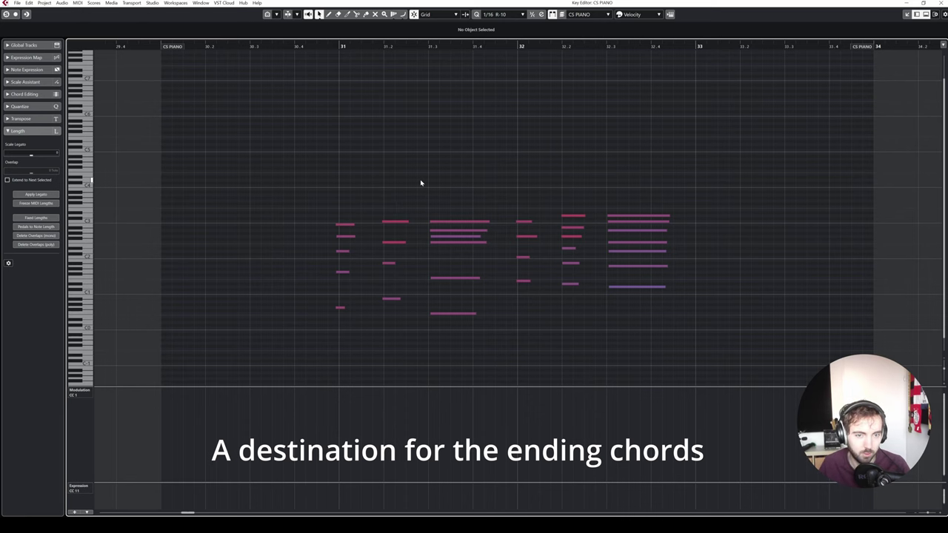
# Return to the project arrangement and examine the piano and string parts from the opening through the ending section around bar 31
pyautogui.press('Return')
pyautogui.hscroll(-3, 416, 171)
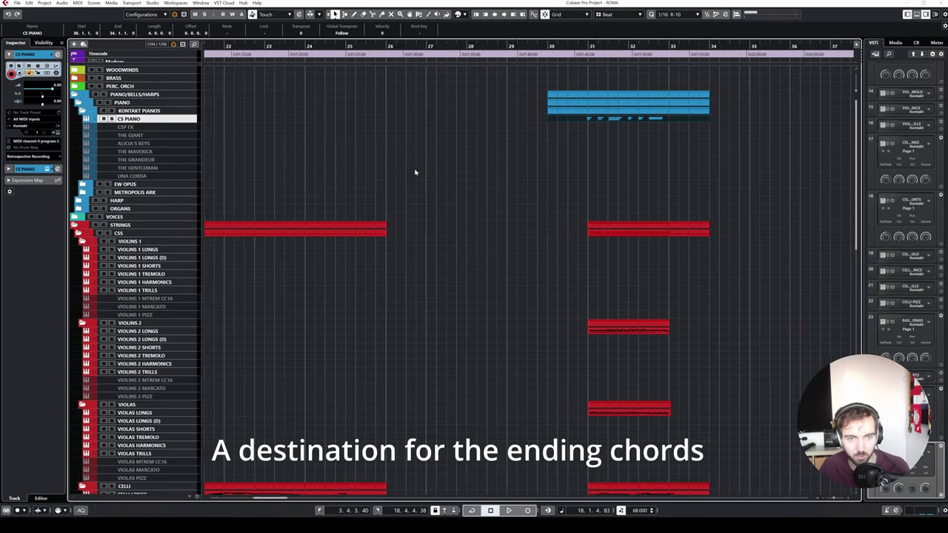
pyautogui.scroll(-3, 417, 173)
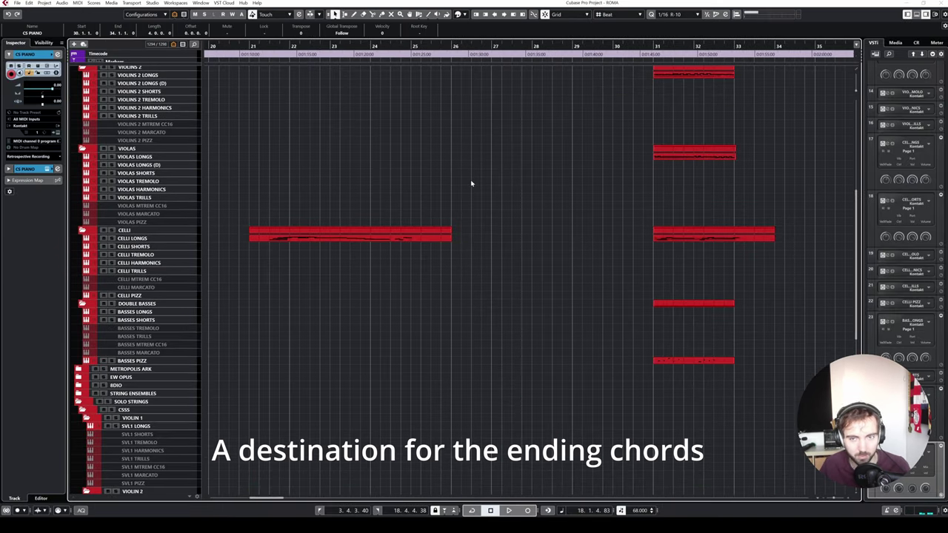
pyautogui.scroll(6, 607, 188)
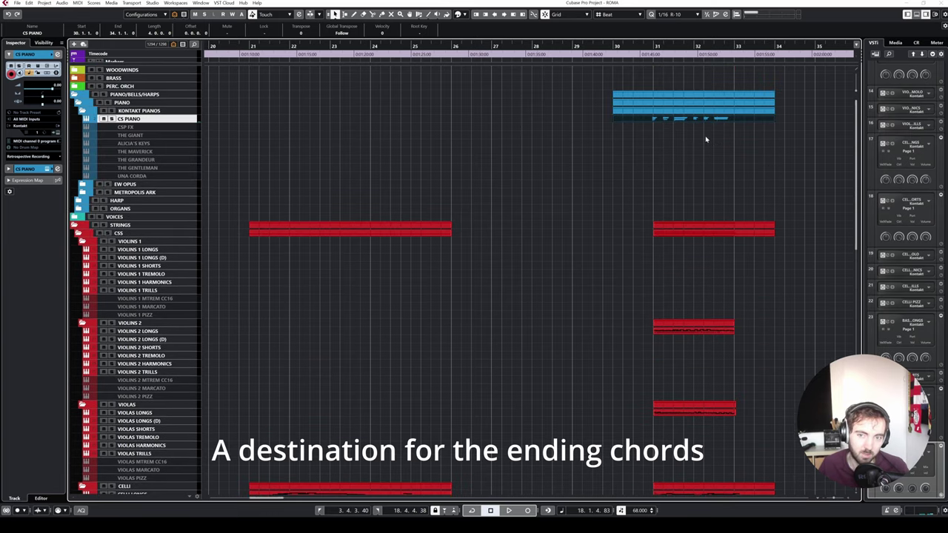
pyautogui.click(701, 141)
pyautogui.scroll(-3, 701, 142)
pyautogui.press('g')
pyautogui.press('g')
pyautogui.press('g')
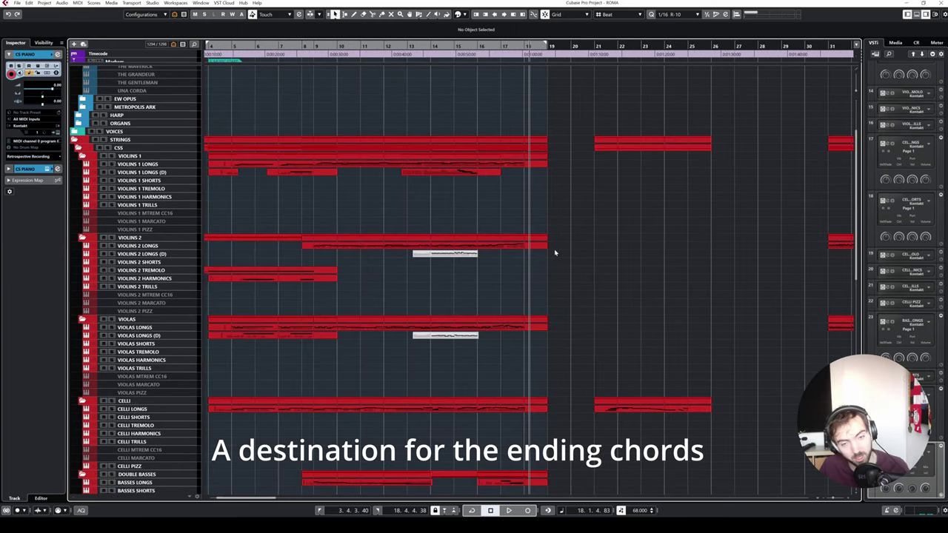
pyautogui.scroll(-4, 533, 289)
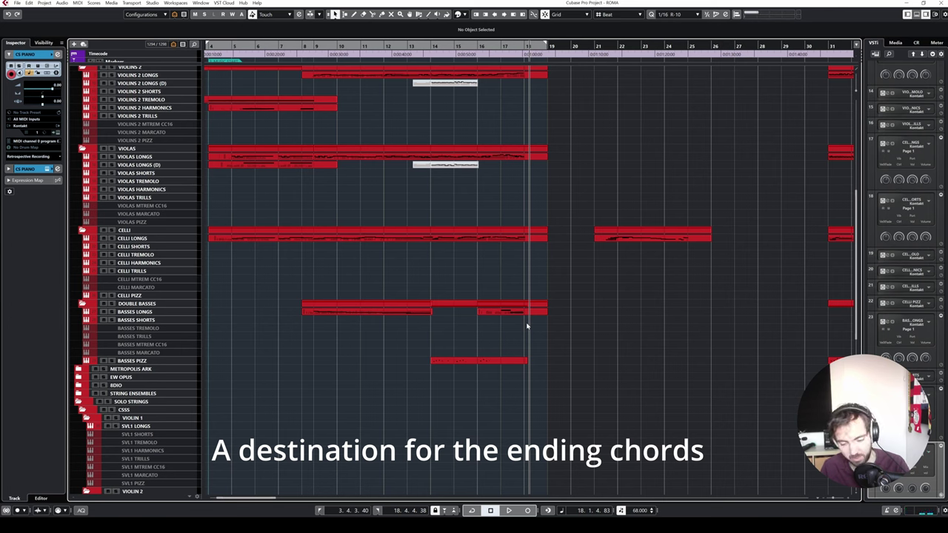
# Clear the Celli Longs part that spans about bars 21 to 26 from the arrangement
pyautogui.press('h')
pyautogui.press('h')
pyautogui.press('h')
pyautogui.press('h')
pyautogui.hotkey('ctrl', 'z')
pyautogui.press('g')
pyautogui.press('g')
pyautogui.press('g')
pyautogui.press('g')
pyautogui.press('g')
pyautogui.press('g')
pyautogui.press('g')
pyautogui.press('g')
pyautogui.press('g')
pyautogui.press('g')
pyautogui.press('g')
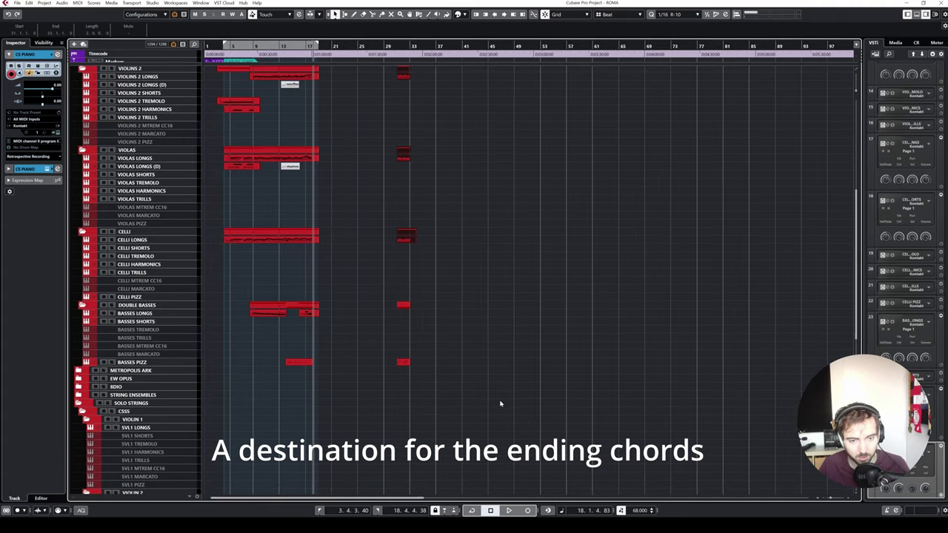
# Place the three-bar Celli Longs ending part at about the middle of bar 19, after the main section
pyautogui.press('h')
pyautogui.press('h')
pyautogui.press('h')
pyautogui.press('h')
pyautogui.press('h')
pyautogui.press('h')
pyautogui.moveTo(677, 243); pyautogui.dragTo(454, 244)
# Open the relocated Celli Longs part, audition it and delete its last note near bar 21.3
pyautogui.doubleClick(455, 244)
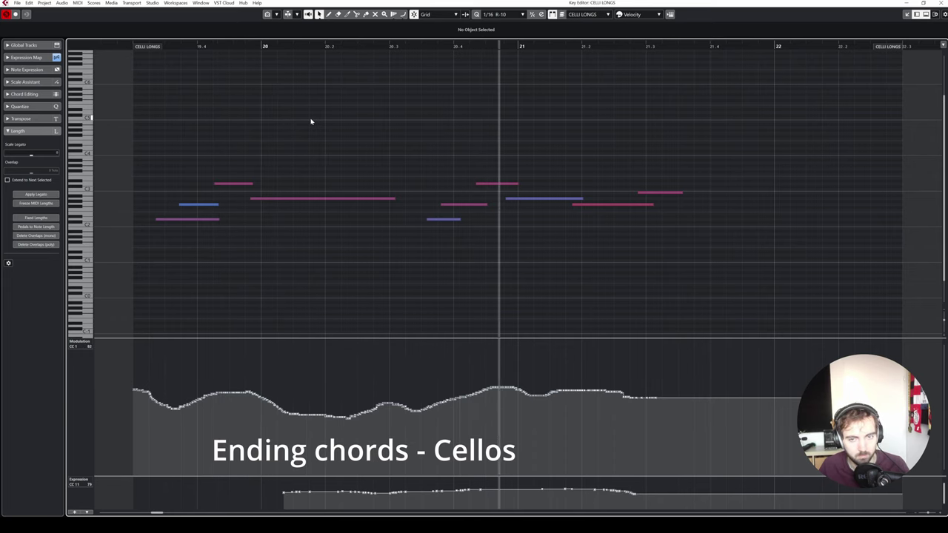
pyautogui.press('space')
pyautogui.moveTo(655, 172); pyautogui.dragTo(673, 201)
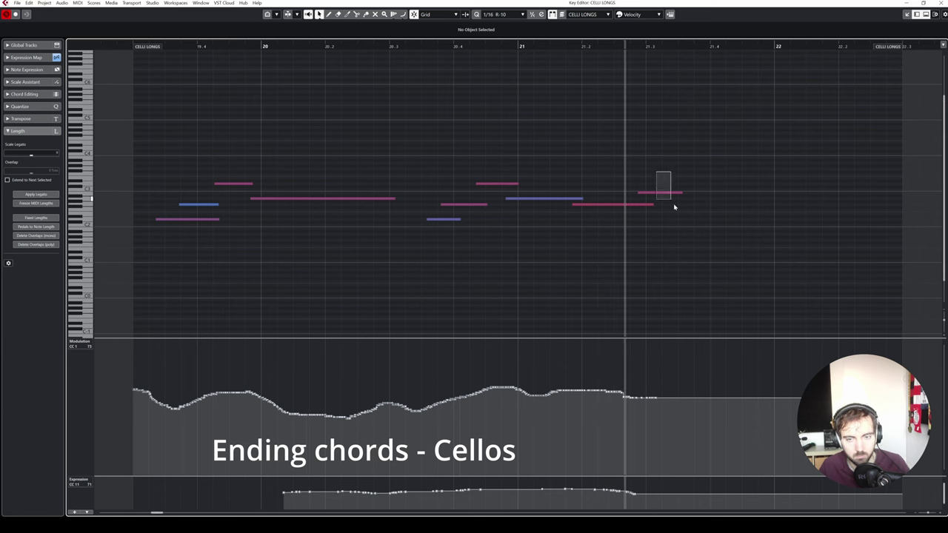
pyautogui.press('Delete')
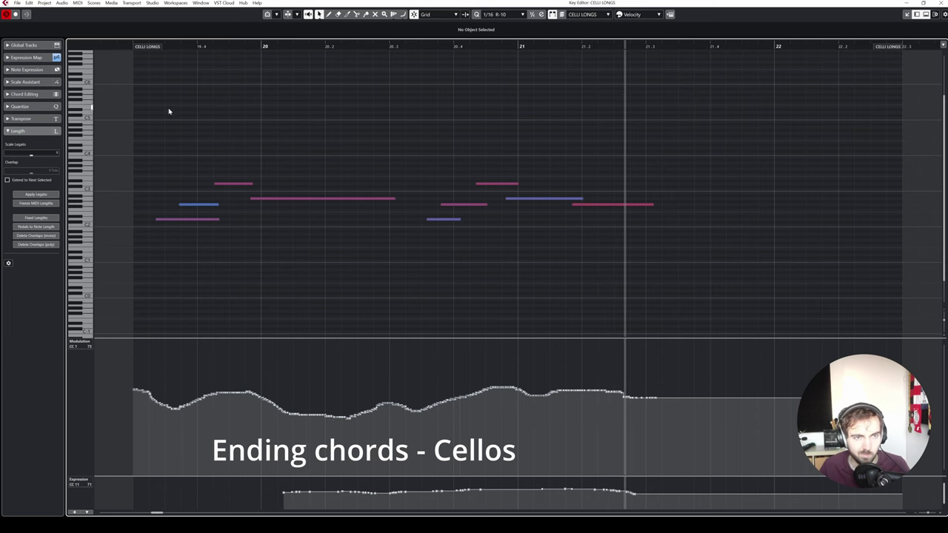
# Shift the Celli Longs ending part to start at bar 18 and open the cello part for note editing
pyautogui.press('Return')
pyautogui.moveTo(472, 241); pyautogui.dragTo(354, 244)
pyautogui.hscroll(-1, 362, 242)
pyautogui.doubleClick(365, 242)
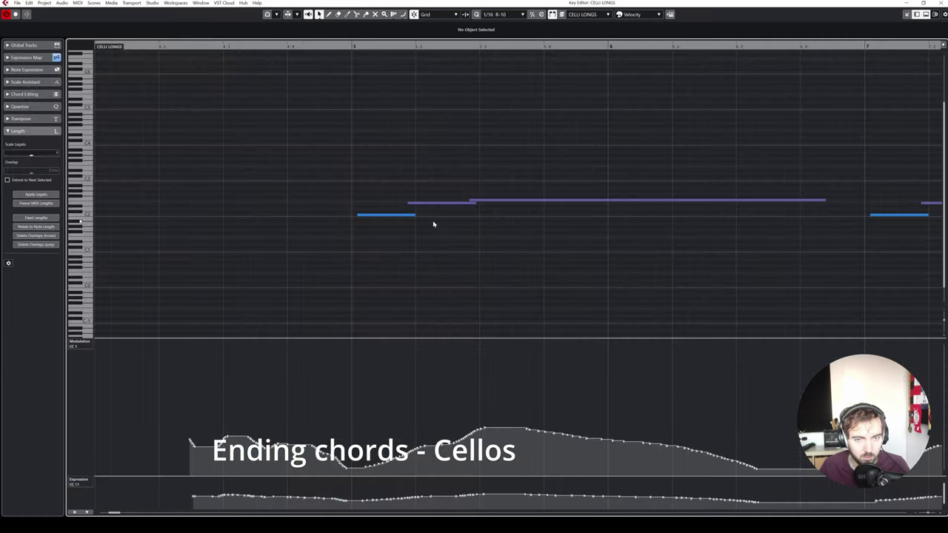
# Copy a note in the Celli Longs line to 17.4.4 on B2 to lead into the ending chords at bar 18
pyautogui.scroll(-6, 459, 217)
pyautogui.scroll(4, 535, 207)
pyautogui.scroll(-5, 504, 196)
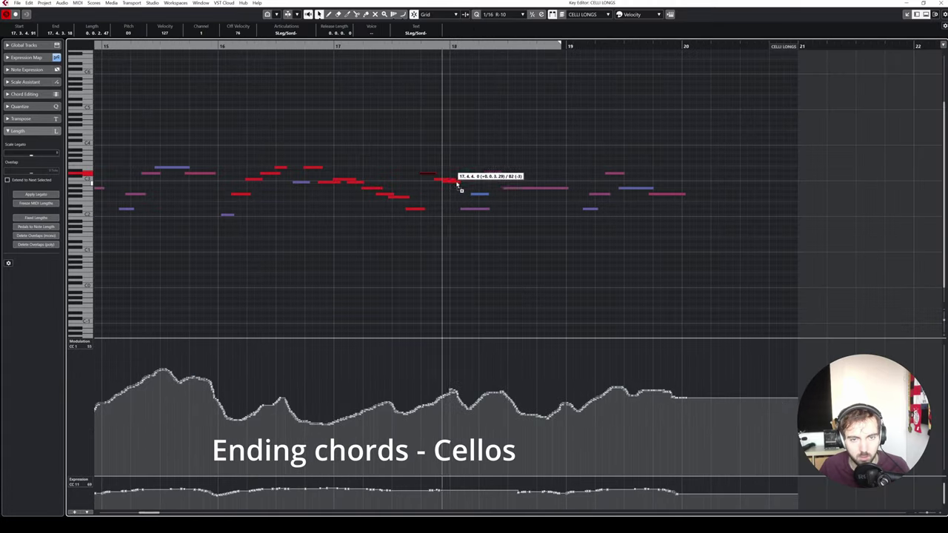
pyautogui.scroll(3, 430, 185)
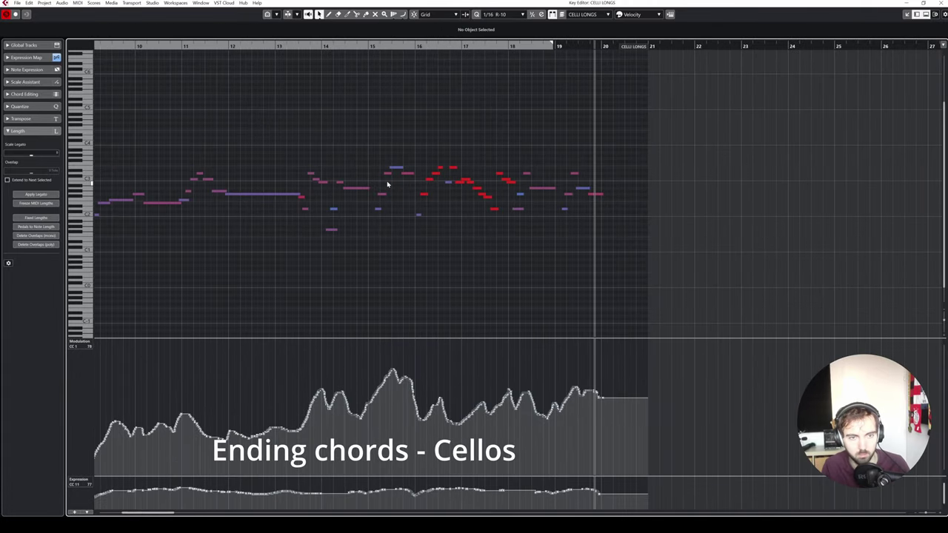
pyautogui.press('h')
pyautogui.press('h')
pyautogui.press('h')
pyautogui.press('h')
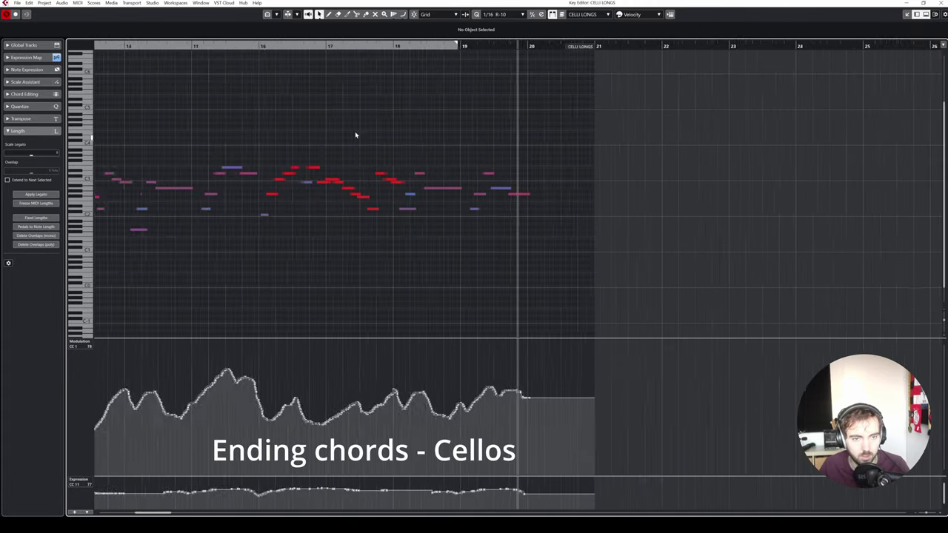
pyautogui.hscroll(-3, 377, 137)
pyautogui.click(289, 188)
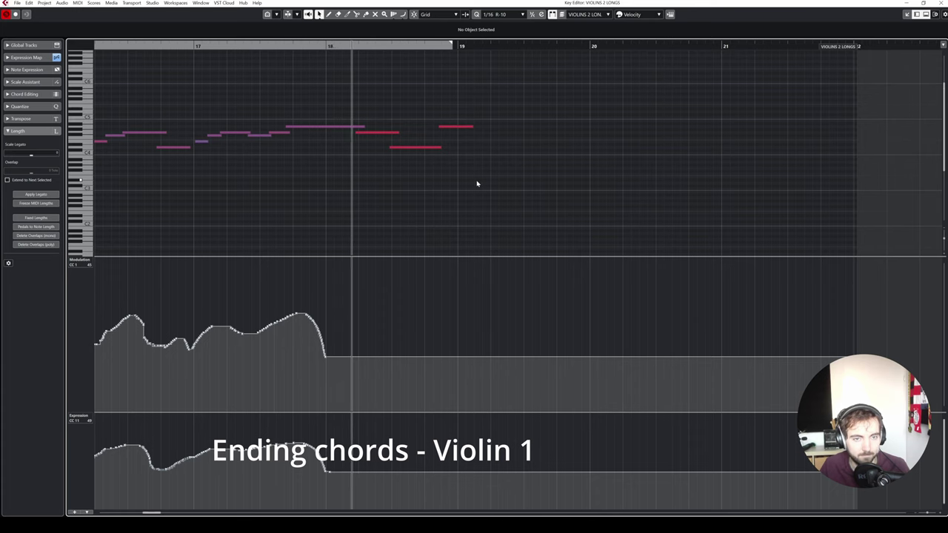
# Copy the Modulation and Expression data around bar 14 of the Violins 2 Longs part
pyautogui.hotkey('shift', 'f')
pyautogui.hscroll(1, 454, 316)
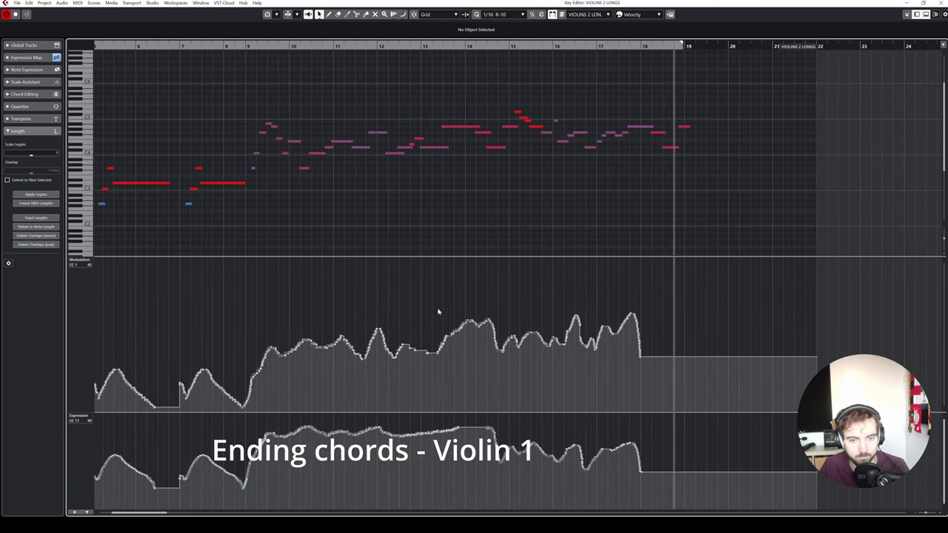
pyautogui.moveTo(465, 305); pyautogui.dragTo(511, 364)
pyautogui.keyDown('shift'); pyautogui.moveTo(465, 419); pyautogui.dragTo(511, 474); pyautogui.keyUp('shift')
pyautogui.hotkey('ctrl', 'c')
# Paste the copied Modulation and Expression curves into Violins 2 Longs at bar 18
pyautogui.click(642, 45)
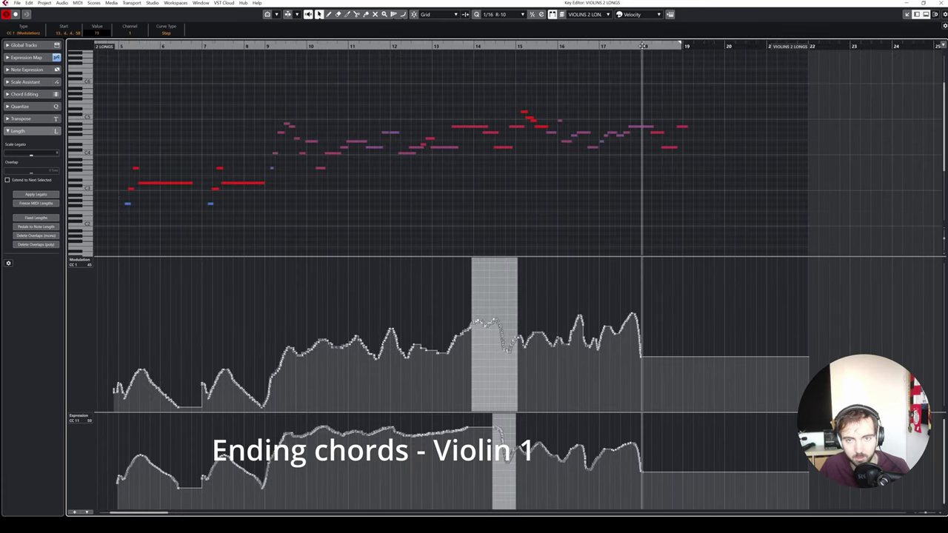
pyautogui.hotkey('ctrl', 'v')
pyautogui.press('h')
pyautogui.press('h')
pyautogui.press('h')
pyautogui.press('h')
pyautogui.click(582, 220)
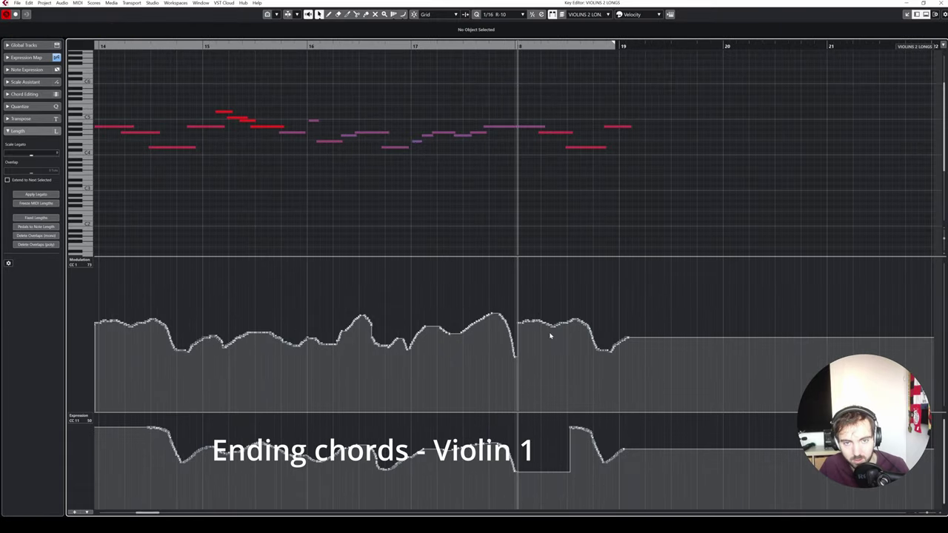
pyautogui.rightClick(542, 261)
pyautogui.click(556, 266)
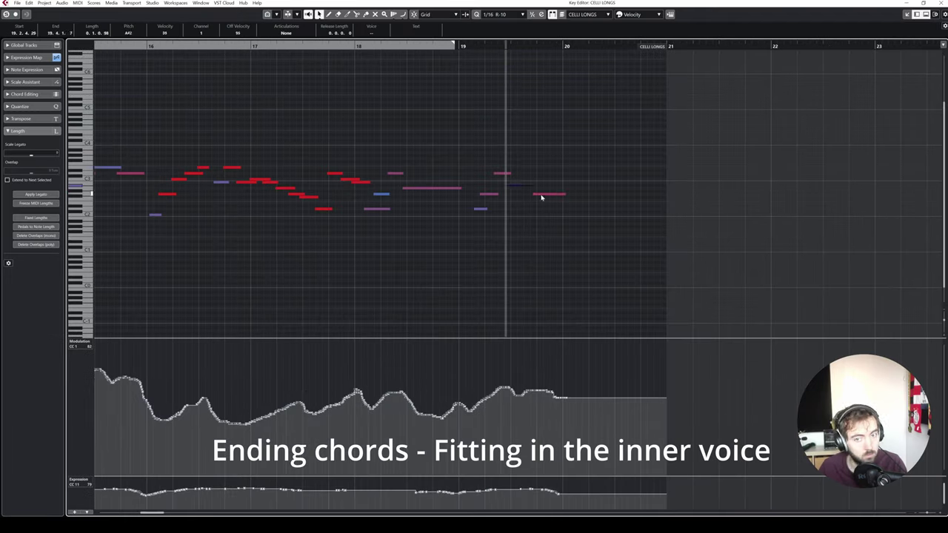
# Raise the last Celli Longs note, starting at 19.3.4, to A2 and close the note editor
pyautogui.click(544, 194)
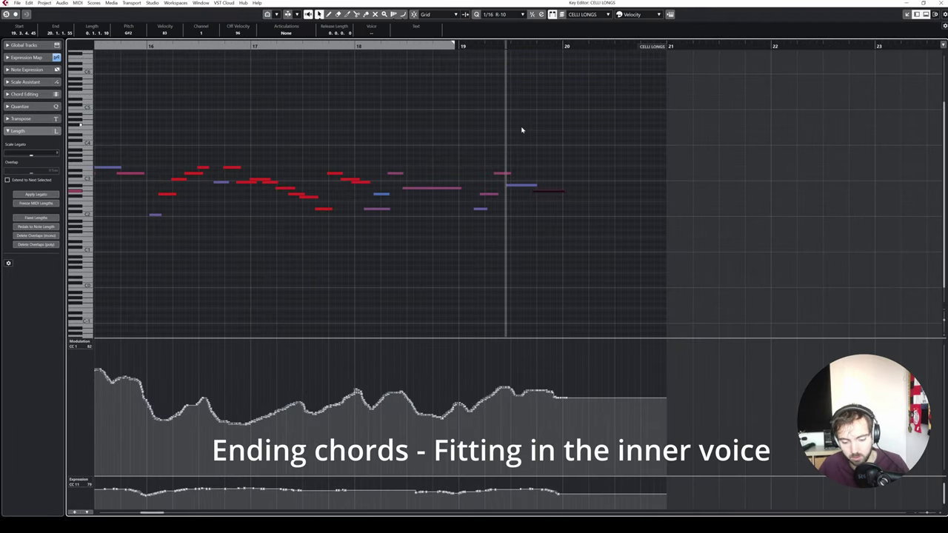
pyautogui.click(570, 158)
pyautogui.moveTo(540, 192); pyautogui.dragTo(539, 188)
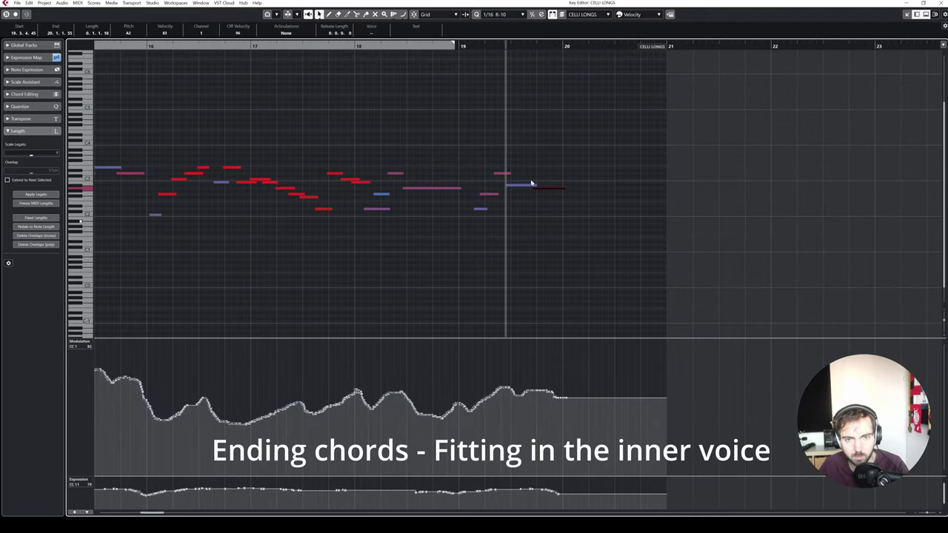
pyautogui.click(940, 3)
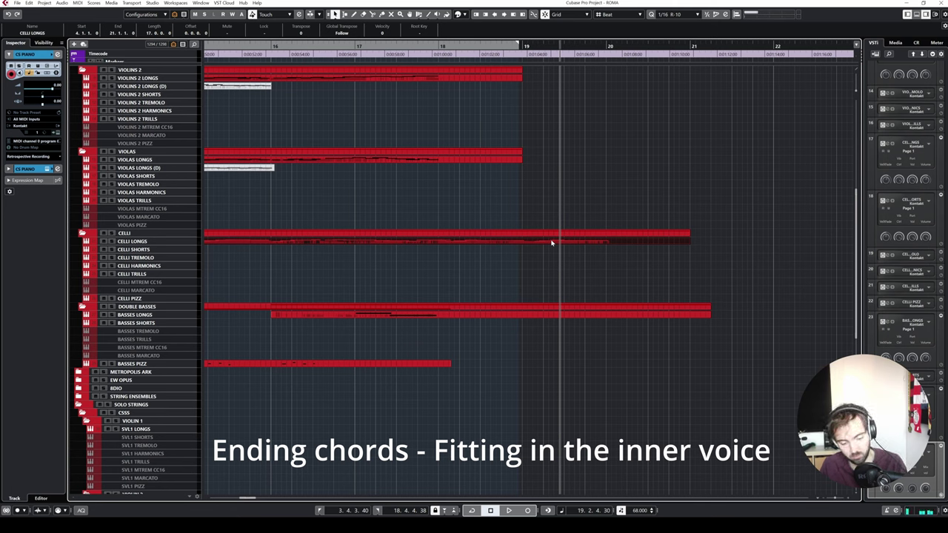
# Open the Basses Longs part and place the playhead about half a bar before bar 18
pyautogui.click(461, 315)
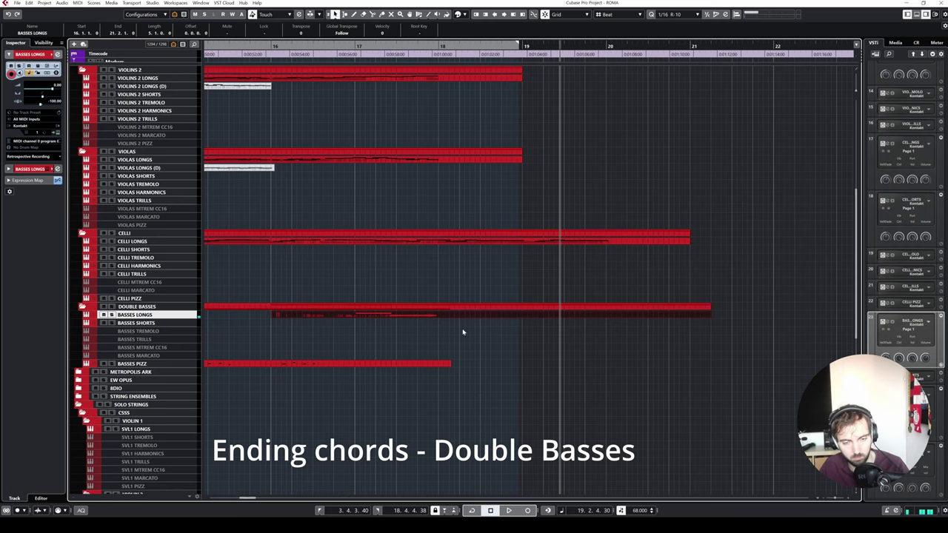
pyautogui.doubleClick(447, 316)
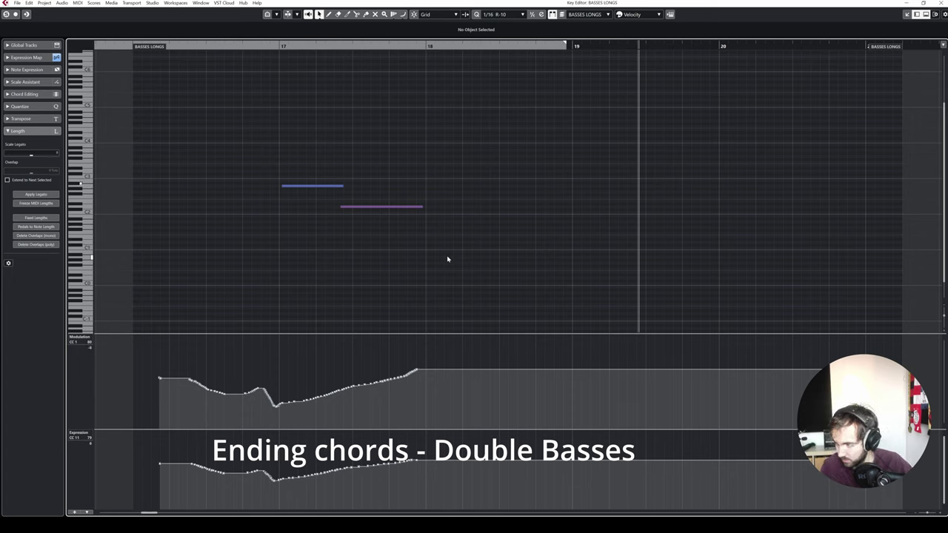
pyautogui.moveTo(430, 46); pyautogui.dragTo(349, 59)
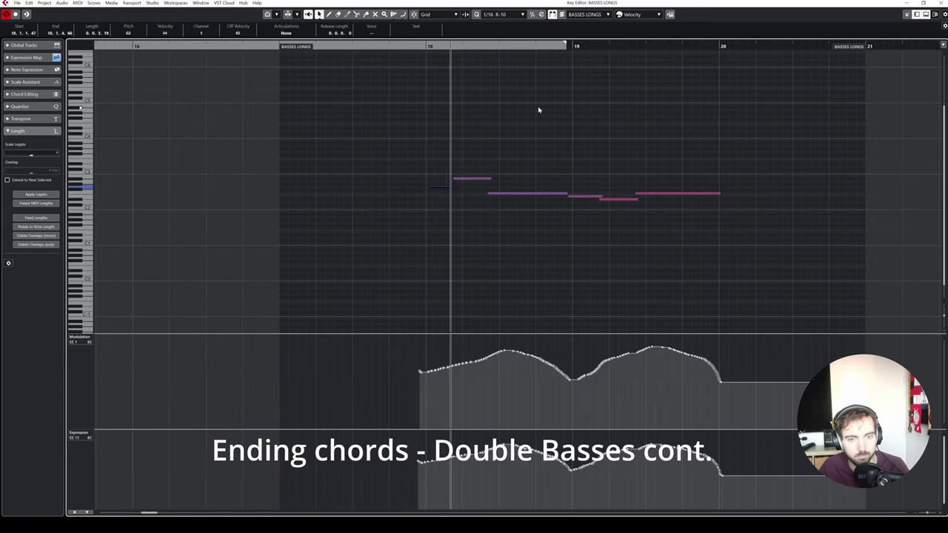
# Delay the start of the Basses Longs note at bar 19 slightly and select the Modulation data across bars 18 to 20
pyautogui.hscroll(2, 544, 111)
pyautogui.click(385, 168)
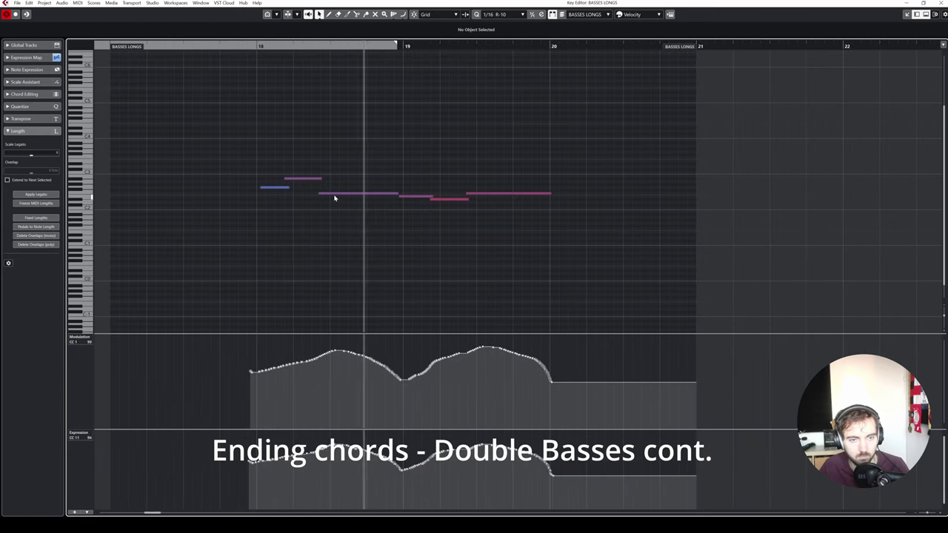
pyautogui.press('space')
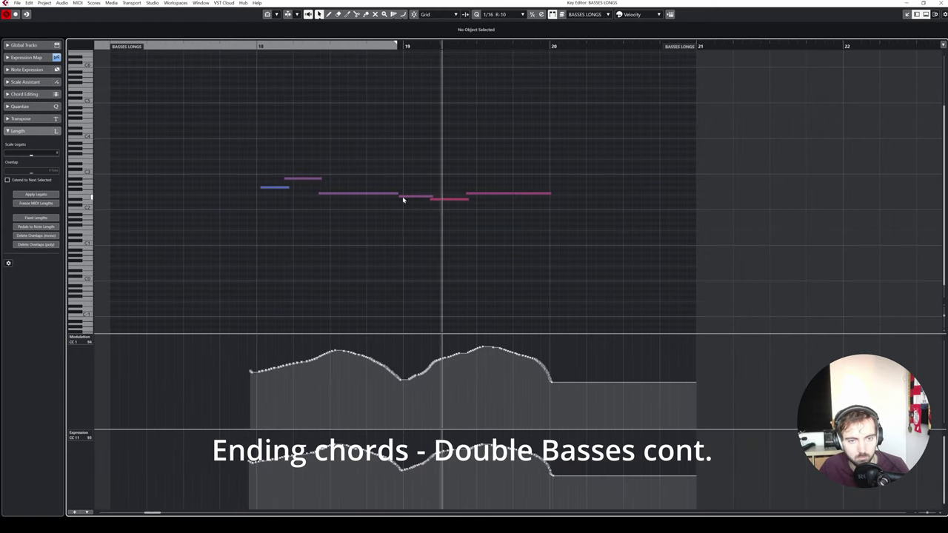
pyautogui.moveTo(401, 197); pyautogui.dragTo(406, 197)
pyautogui.moveTo(244, 340); pyautogui.dragTo(619, 407)
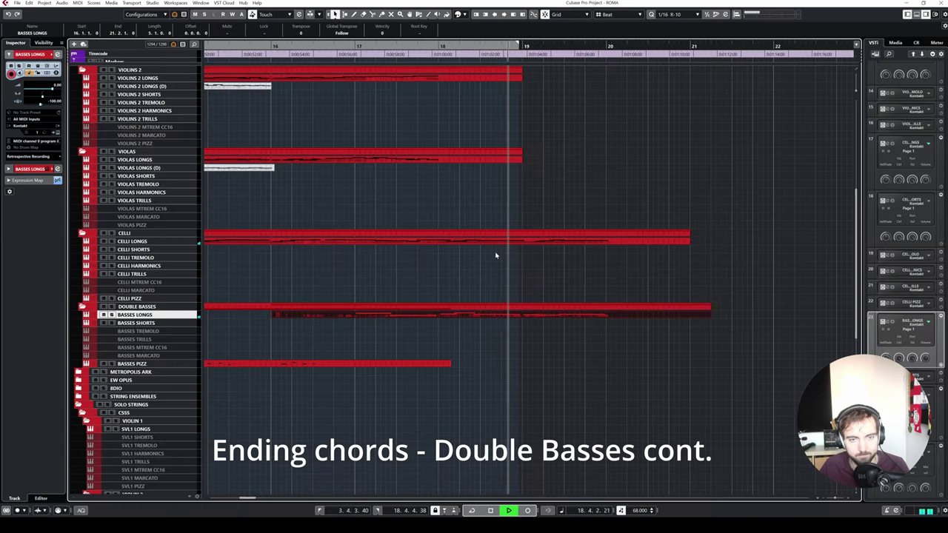
# Extend the Violins 2 Longs and Violas Longs parts together to about bar 22
pyautogui.hscroll(1, 488, 250)
pyautogui.scroll(4, 447, 223)
pyautogui.moveTo(471, 348); pyautogui.dragTo(402, 233)
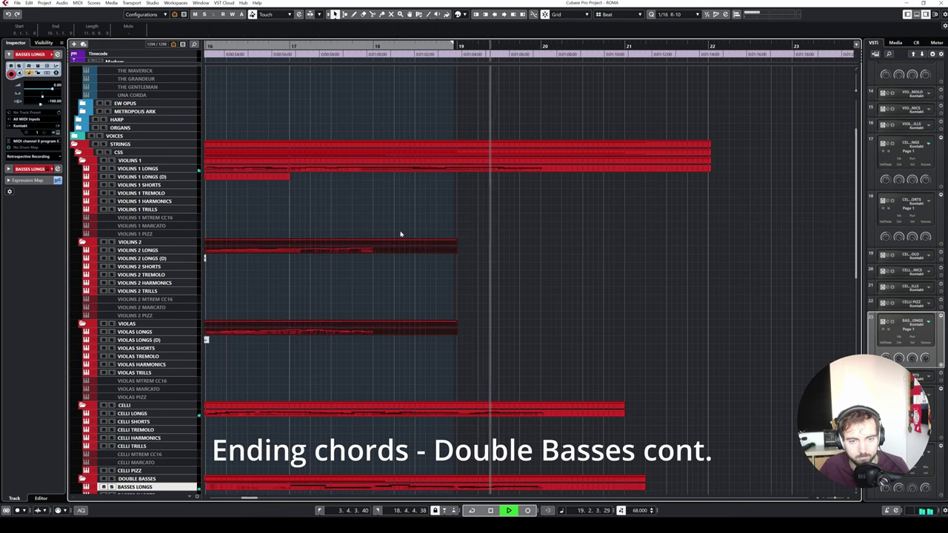
pyautogui.moveTo(456, 252); pyautogui.dragTo(703, 243)
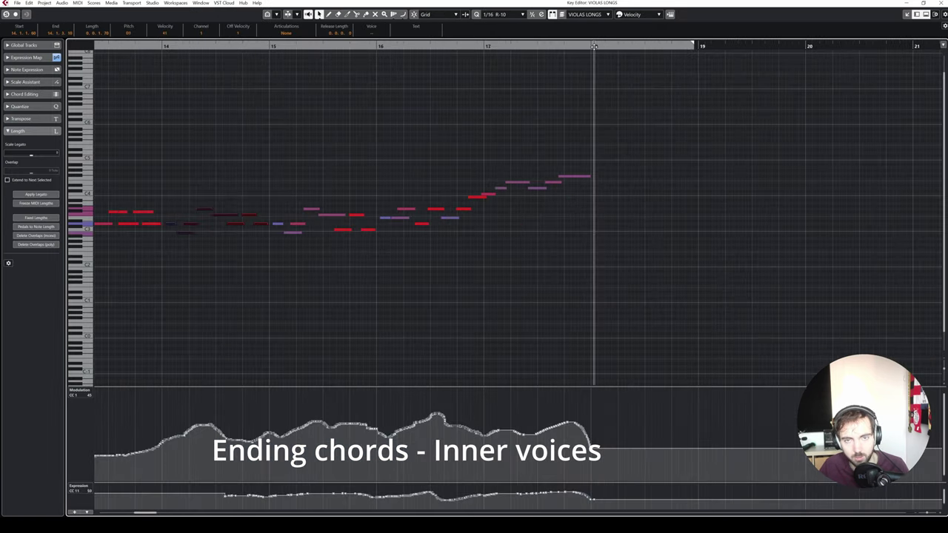
# Copy the selected Violas Longs phrase from bar 14 to bar 18
pyautogui.press('h')
pyautogui.press('h')
pyautogui.press('h')
pyautogui.press('h')
pyautogui.press('h')
pyautogui.press('h')
pyautogui.press('h')
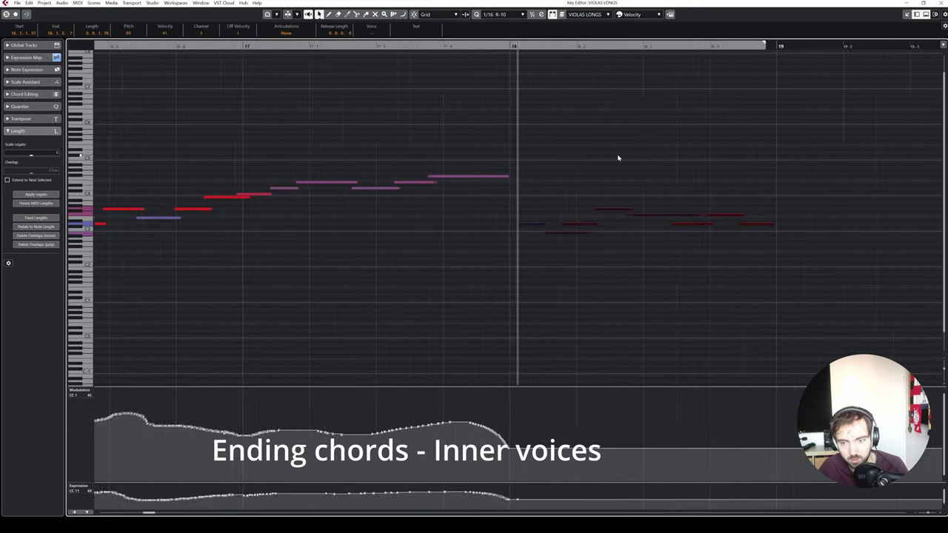
# Solo the Violas Longs part and play back the copied phrase in bar 18
pyautogui.press('s')
pyautogui.hscroll(2, 621, 160)
pyautogui.click(459, 175)
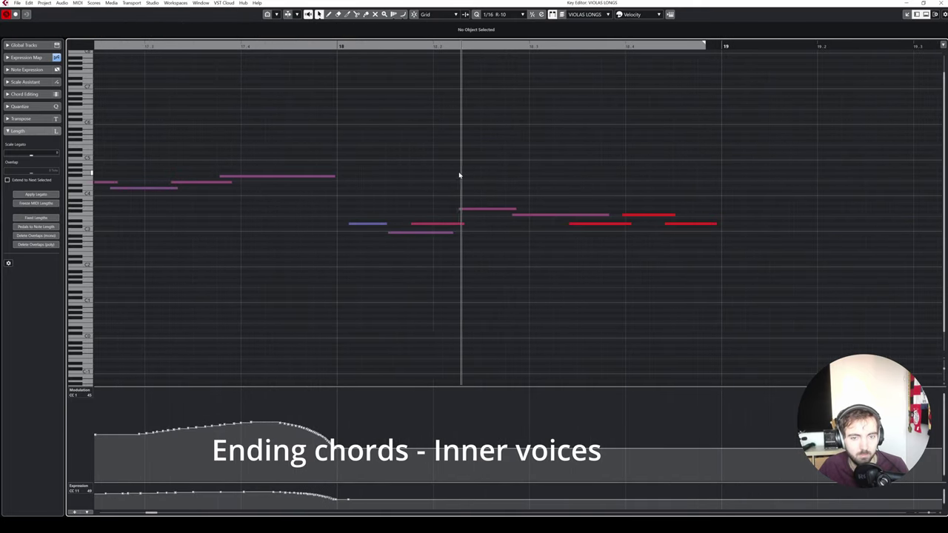
pyautogui.scroll(-2, 459, 175)
pyautogui.click(377, 176)
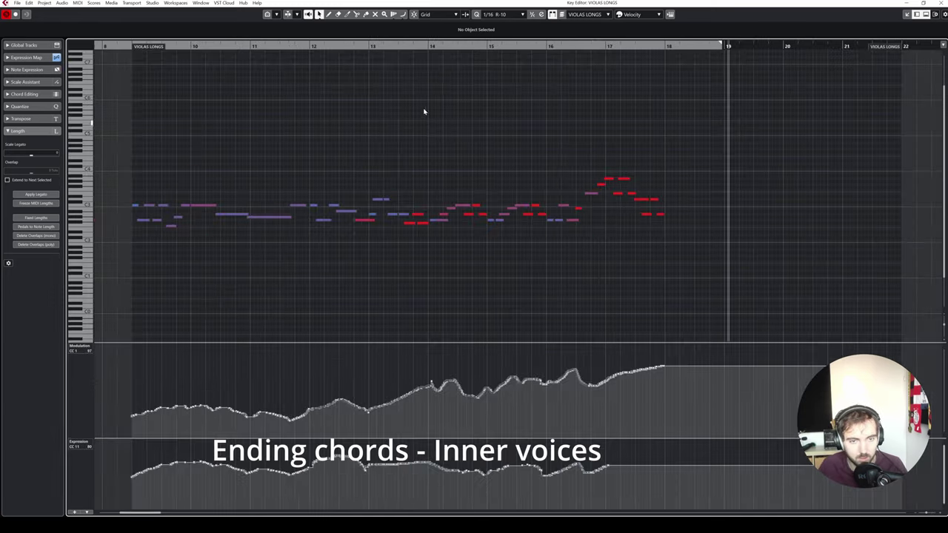
# Copy the Violas Longs phrase from bar 14 to bar 18, raise its third note slightly and lower its fourth note to G2
pyautogui.click(432, 46)
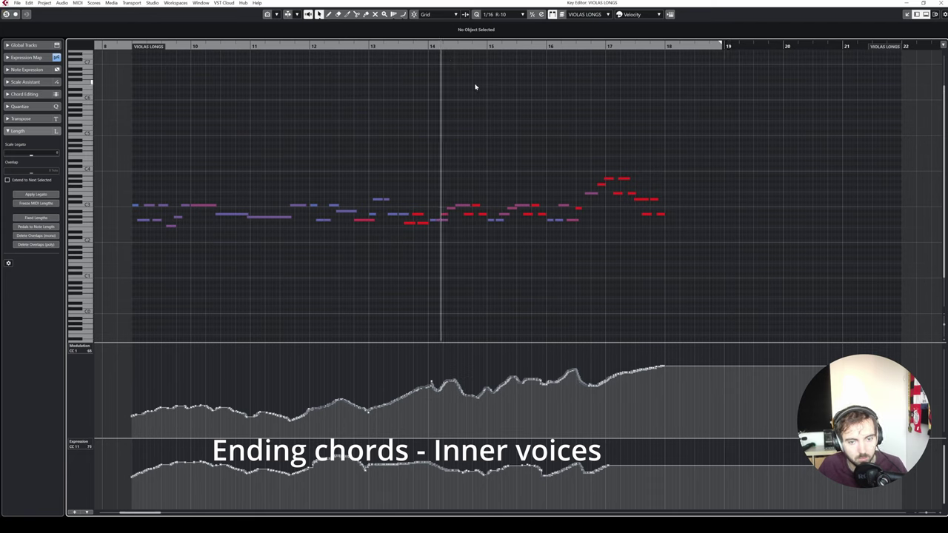
pyautogui.moveTo(433, 190); pyautogui.dragTo(486, 237)
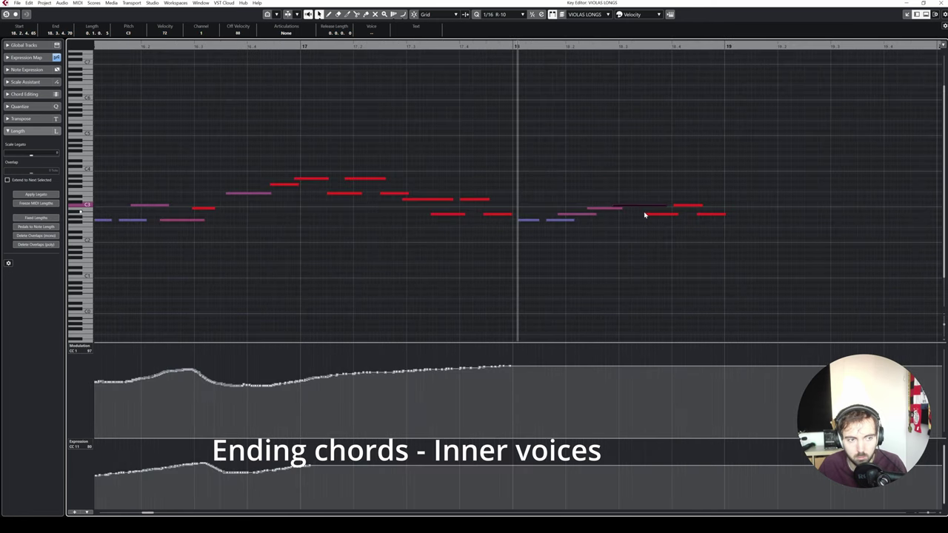
pyautogui.click(662, 216)
pyautogui.click(701, 207)
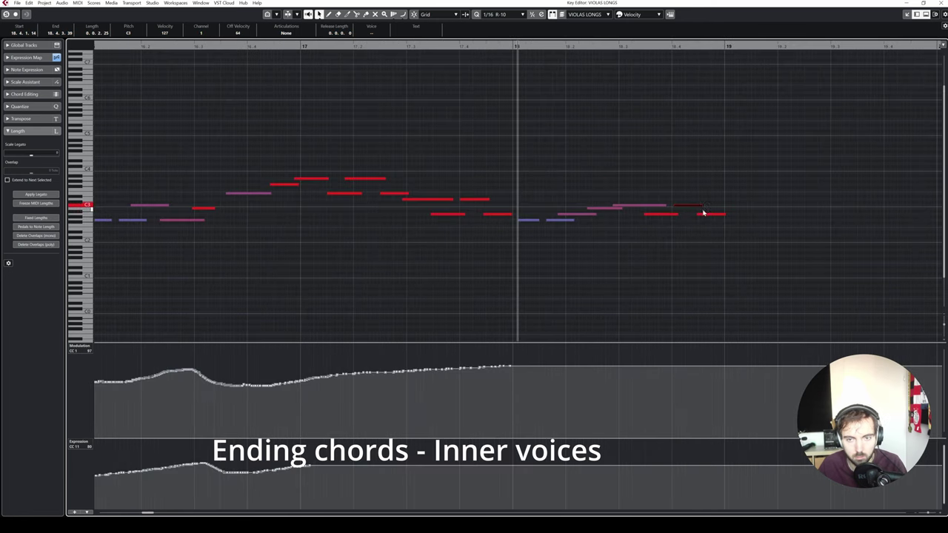
pyautogui.click(714, 191)
pyautogui.click(605, 213)
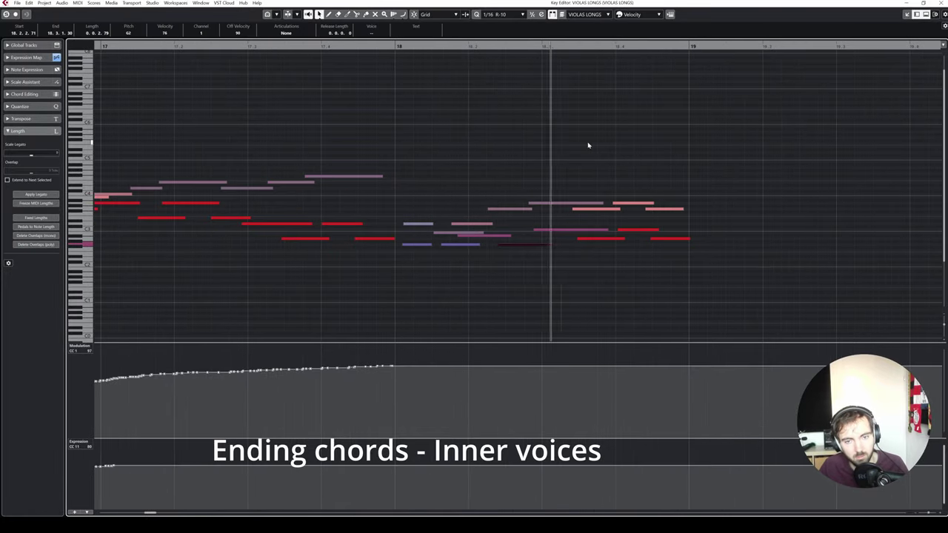
# Play back both inner voices in bar 18 and open the part on the Violins 1 Longs track
pyautogui.press('space')
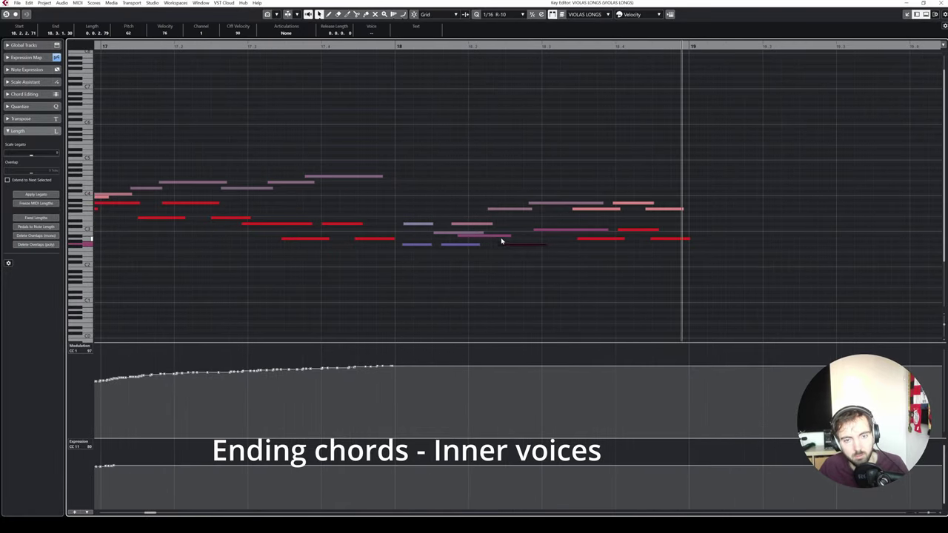
pyautogui.press('Return')
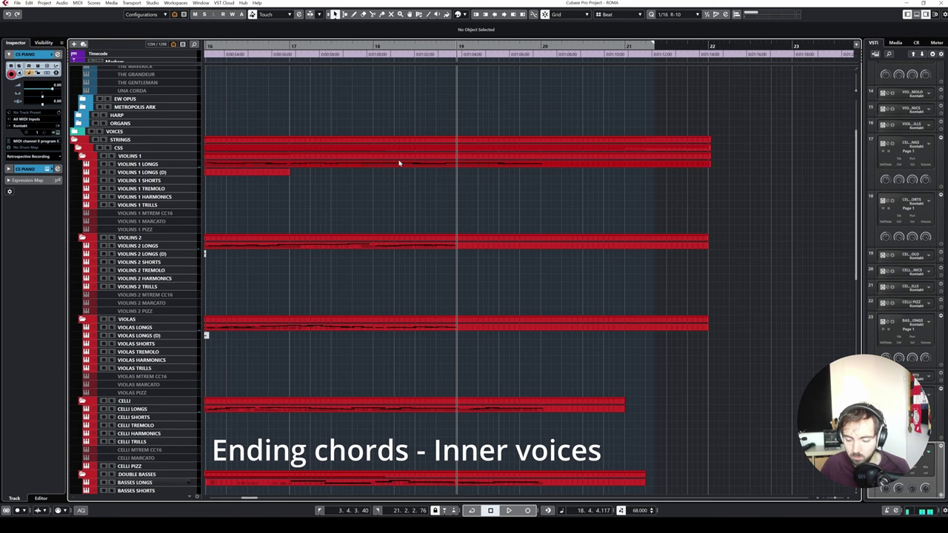
pyautogui.click(398, 163)
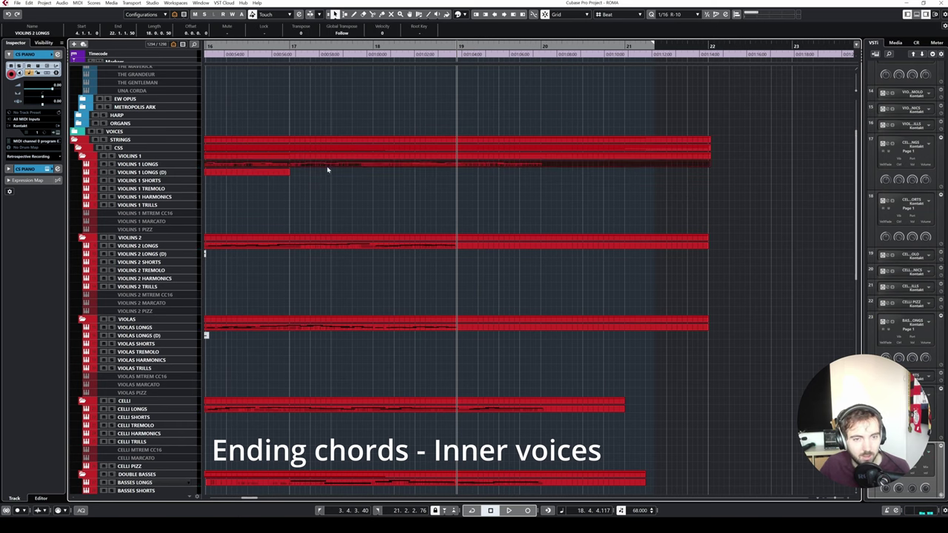
pyautogui.hscroll(-2, 393, 167)
pyautogui.doubleClick(407, 167)
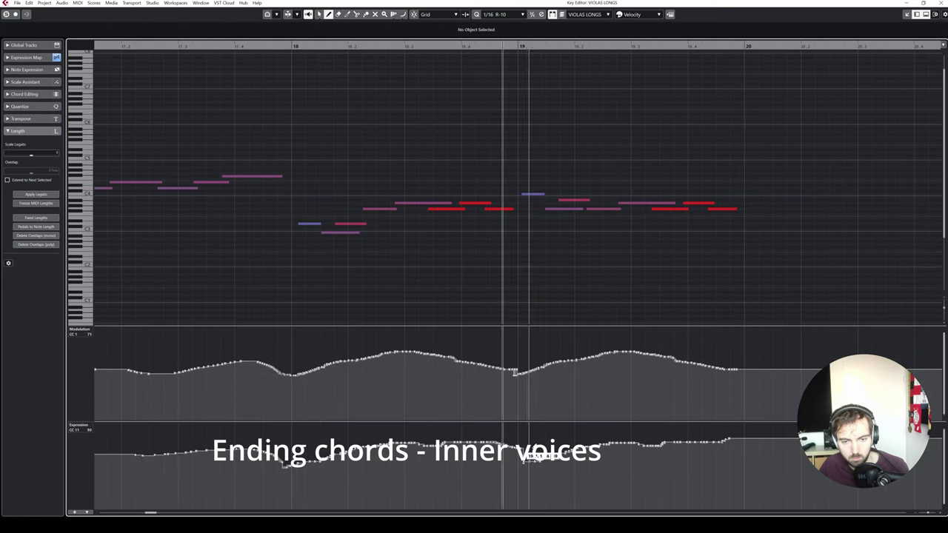
# Redraw the Expression curve of the upper inner voice over the second half of bar 19
pyautogui.moveTo(622, 438); pyautogui.dragTo(751, 444)
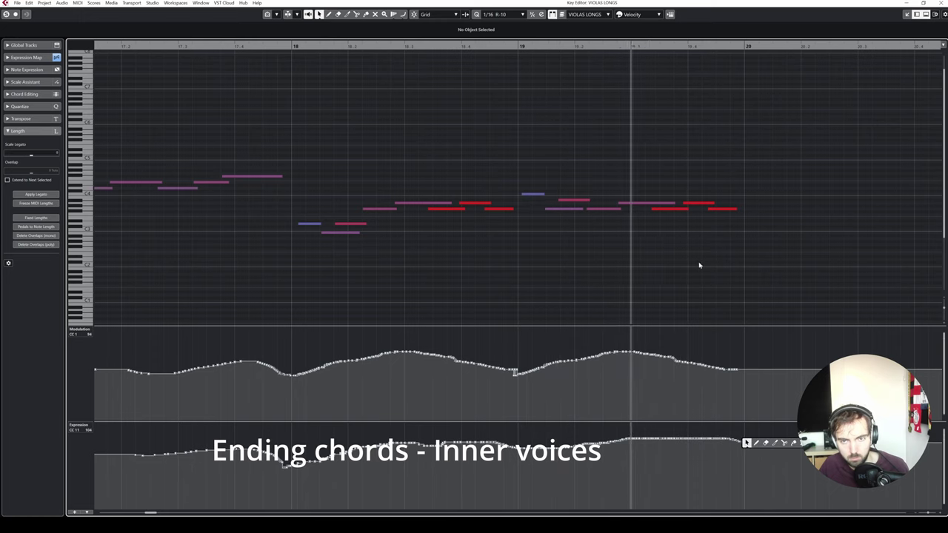
pyautogui.press('1')
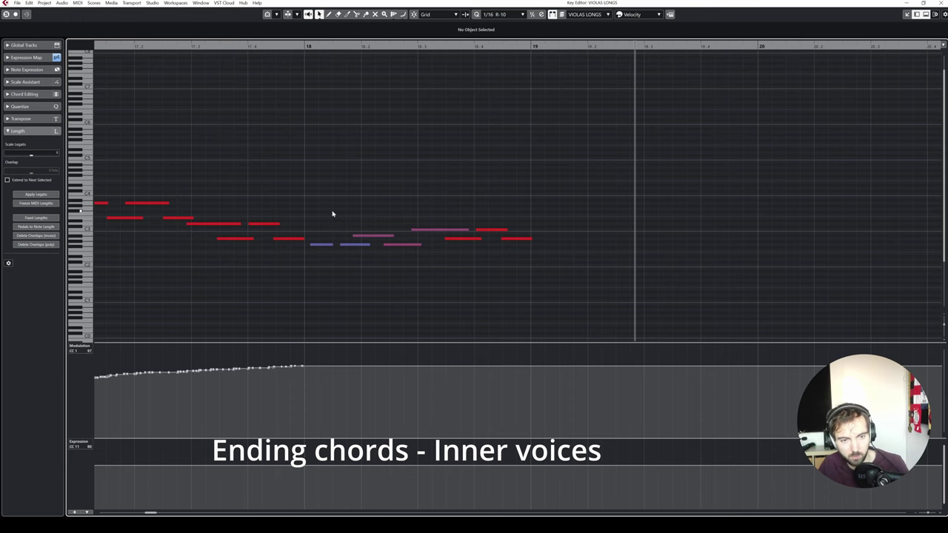
# Copy the lower inner voice's bar 18 phrase to bar 19 and raise the copy's second, third and fourth notes
pyautogui.moveTo(319, 209); pyautogui.dragTo(550, 289)
pyautogui.moveTo(536, 49); pyautogui.dragTo(536, 46)
pyautogui.hotkey('ctrl', 'v')
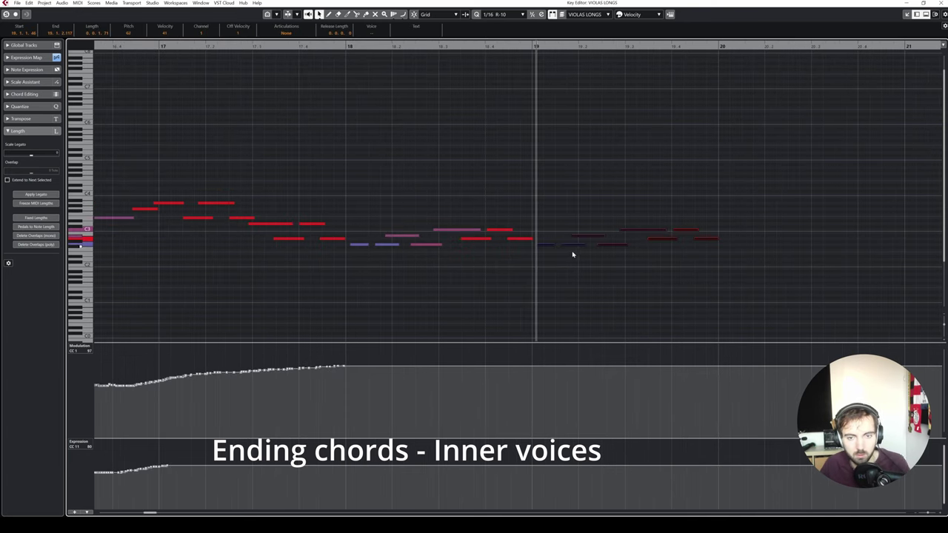
pyautogui.click(573, 256)
pyautogui.press('space')
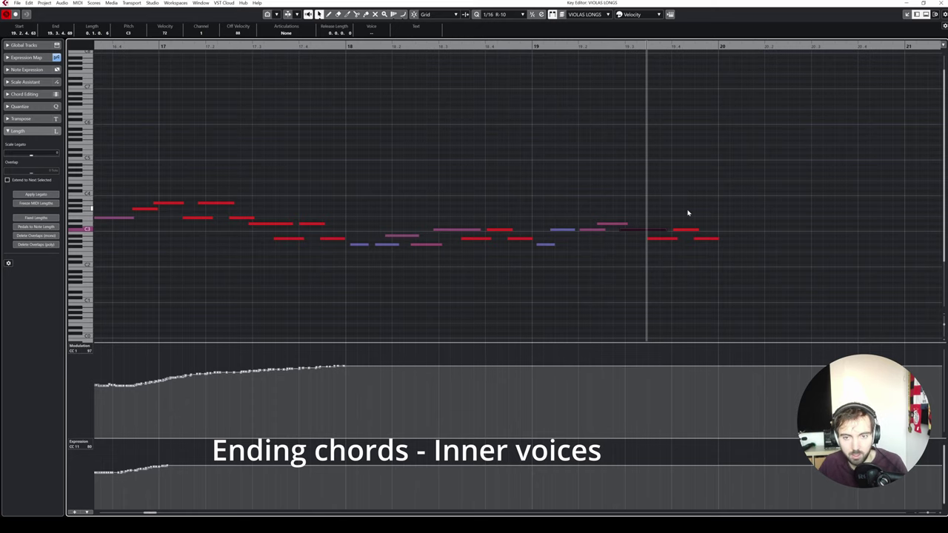
# Delete the last three notes of the lower inner voice in bar 19 and lengthen the preceding C3 note to bar 20
pyautogui.press('Delete')
pyautogui.moveTo(689, 214); pyautogui.dragTo(655, 226)
pyautogui.press('Delete')
pyautogui.press('g')
pyautogui.press('g')
pyautogui.press('g')
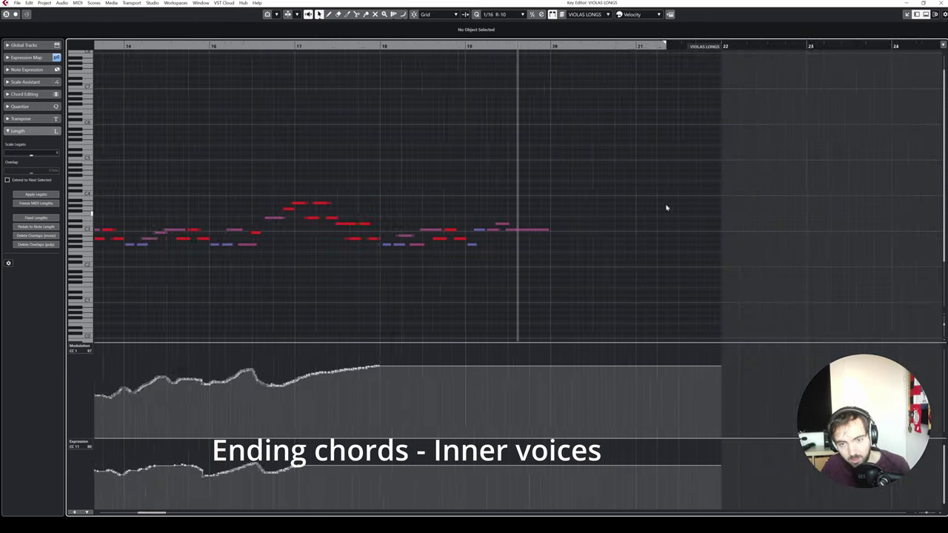
# Compare the notes of the two inner voices in the second half of bar 18
pyautogui.press('h')
pyautogui.press('h')
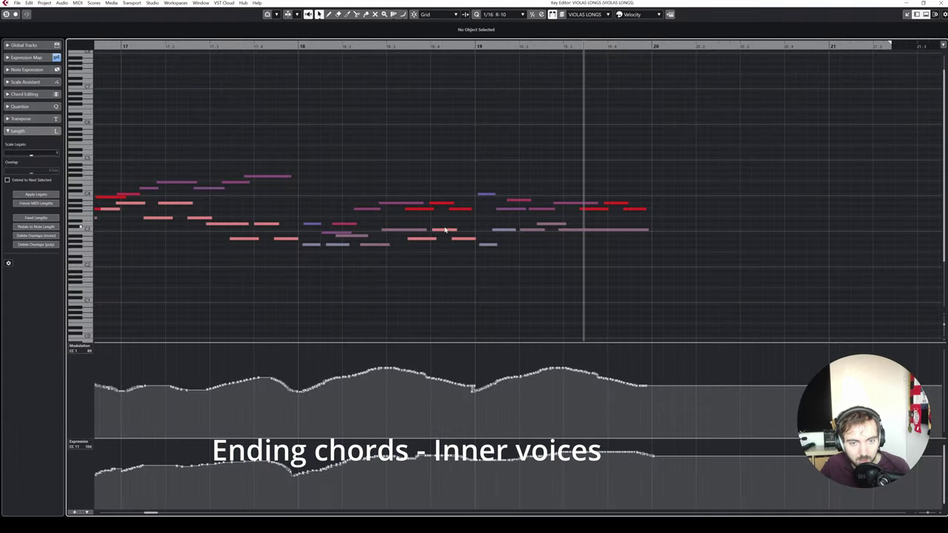
pyautogui.click(420, 210)
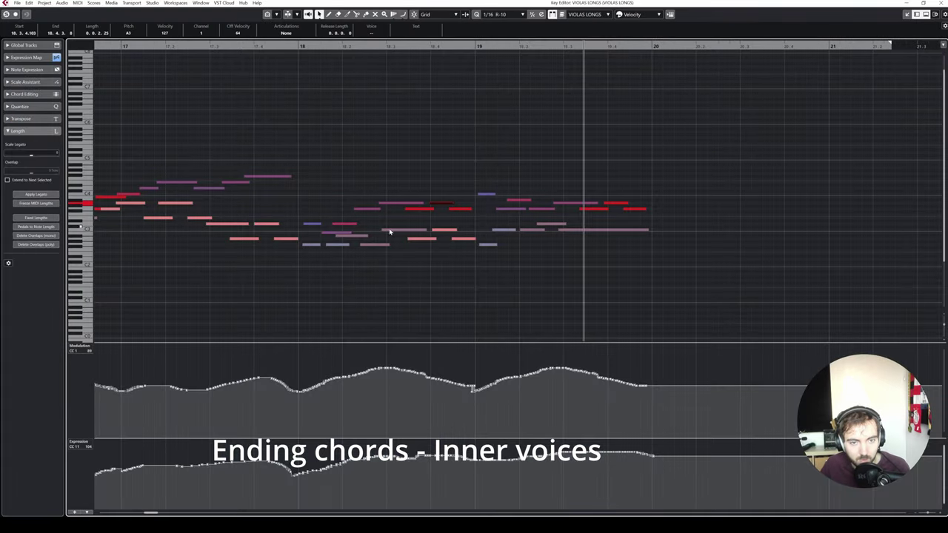
pyautogui.click(416, 239)
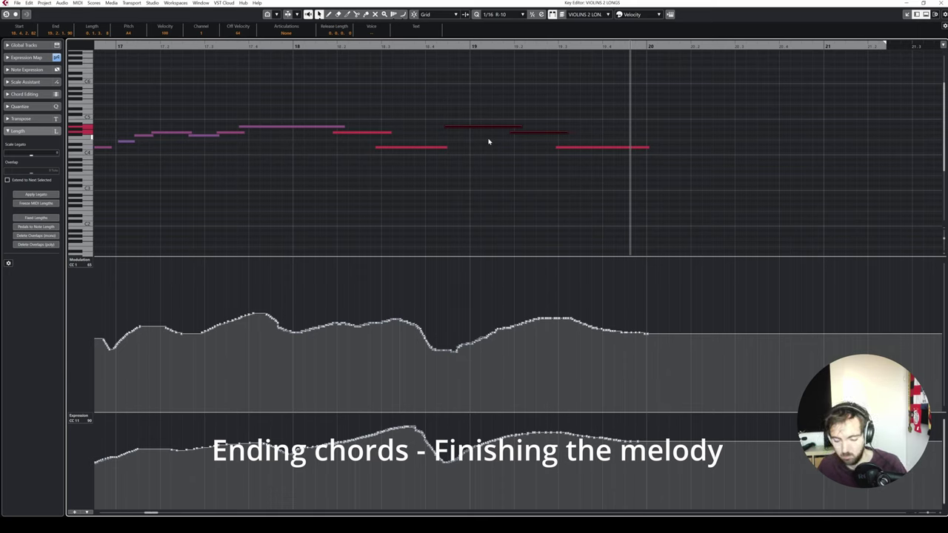
# Replace the melody's closing notes in bar 19 with a quicker descending run and open the Violins 2 Longs part
pyautogui.moveTo(493, 100); pyautogui.dragTo(592, 157)
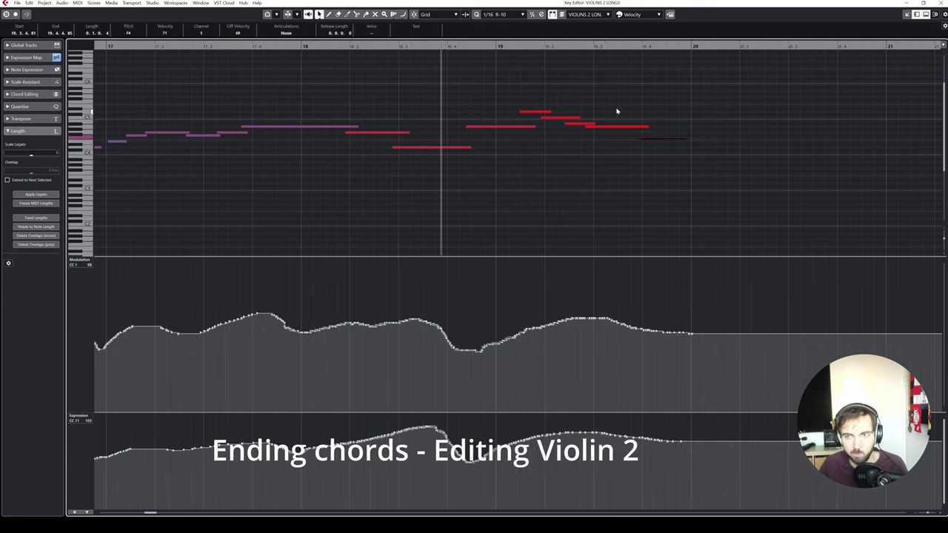
pyautogui.click(941, 3)
pyautogui.doubleClick(494, 248)
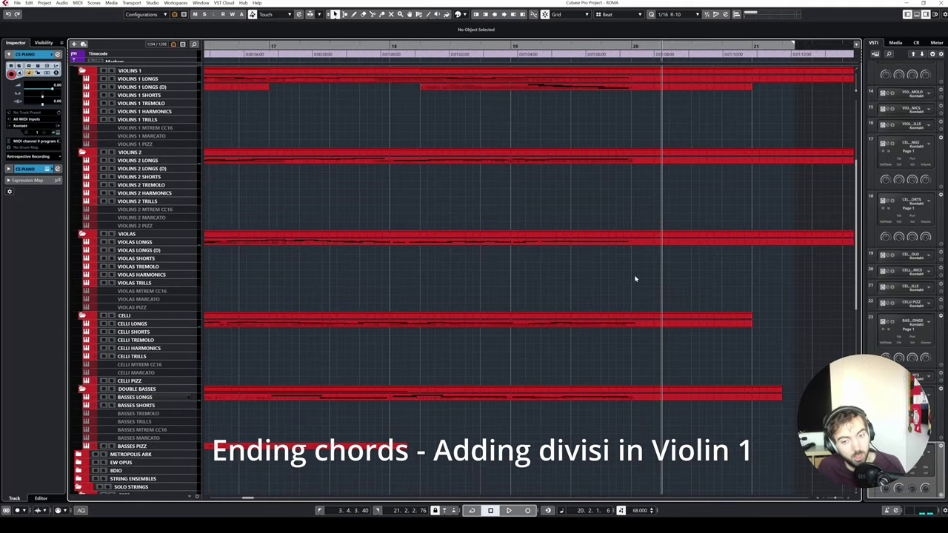
# Play back the upper inner voice in bar 19 and transpose its last four notes down by five semitones
pyautogui.scroll(-4, 603, 275)
pyautogui.scroll(2, 566, 275)
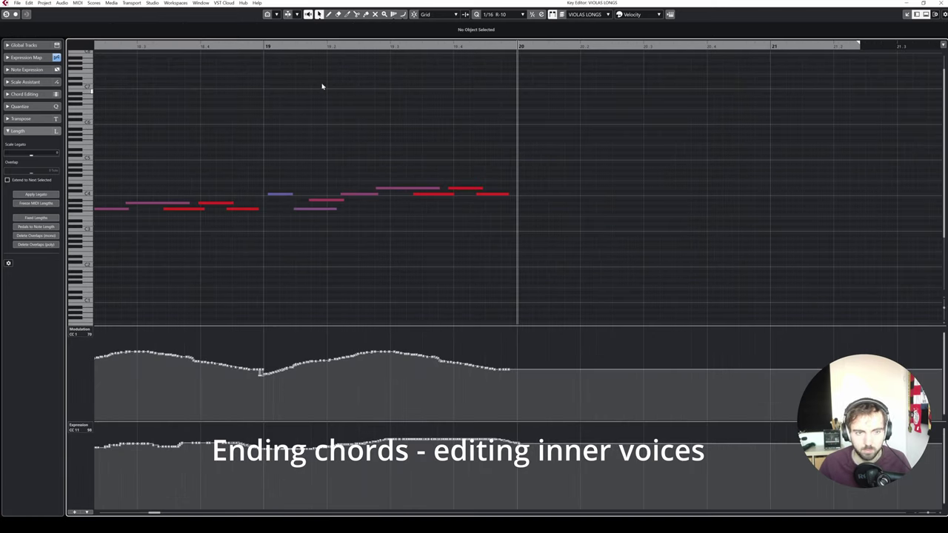
pyautogui.press('space')
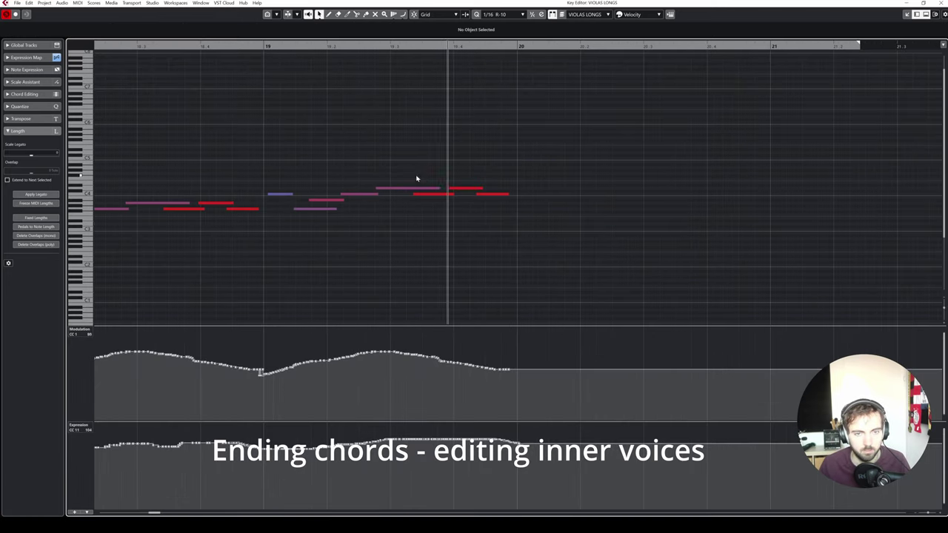
pyautogui.press('space')
pyautogui.moveTo(416, 168); pyautogui.dragTo(499, 198)
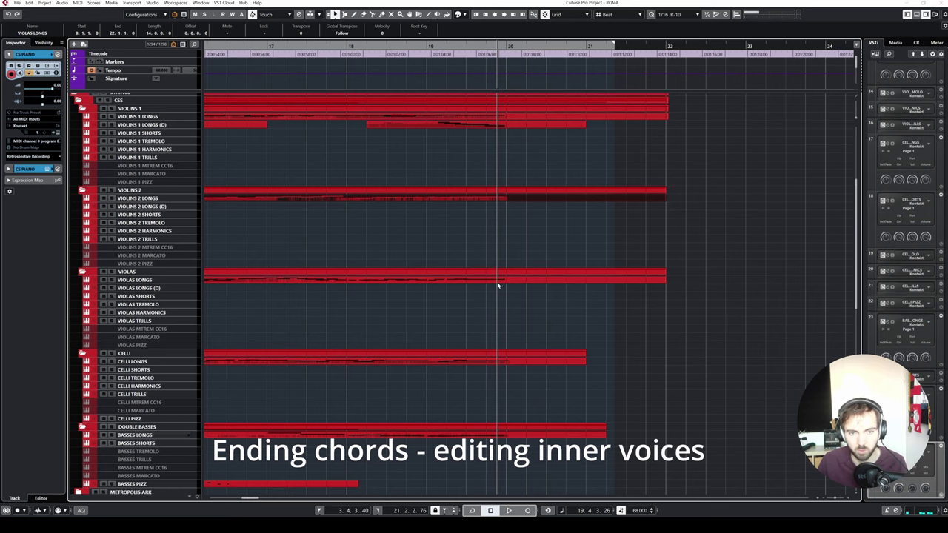
# Open the Violins 2 Longs and Violas Longs parts together and compare their notes in the second half of bar 19
pyautogui.click(498, 279)
pyautogui.keyDown('shift'); pyautogui.click(472, 359); pyautogui.keyUp('shift')
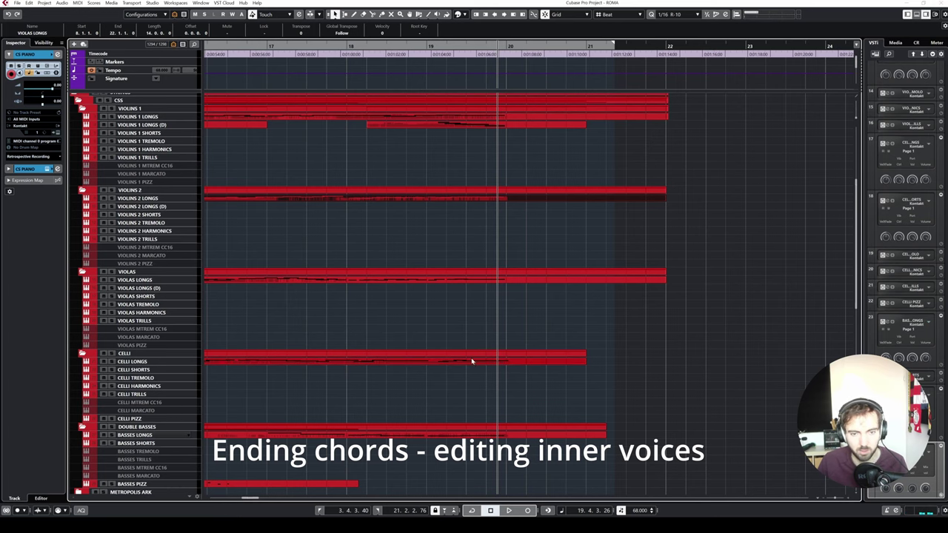
pyautogui.press('Return')
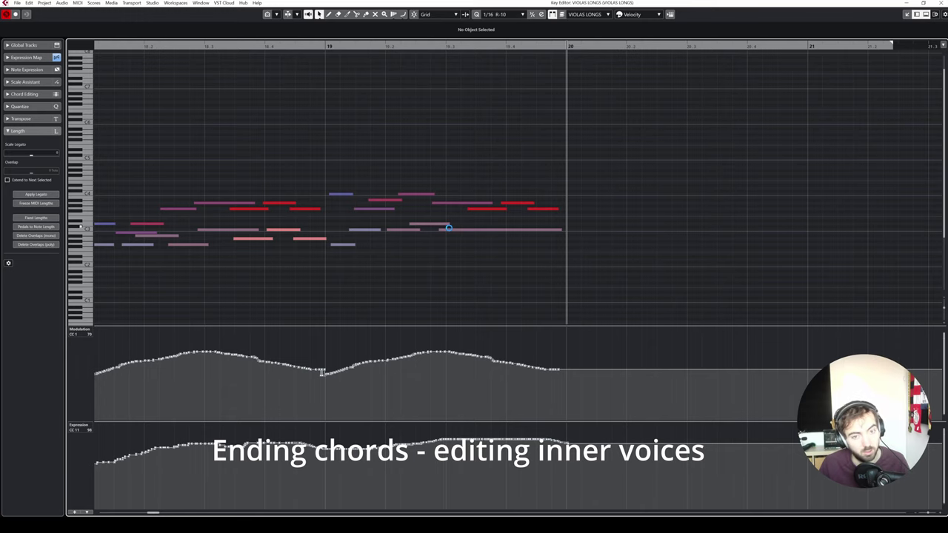
pyautogui.click(448, 228)
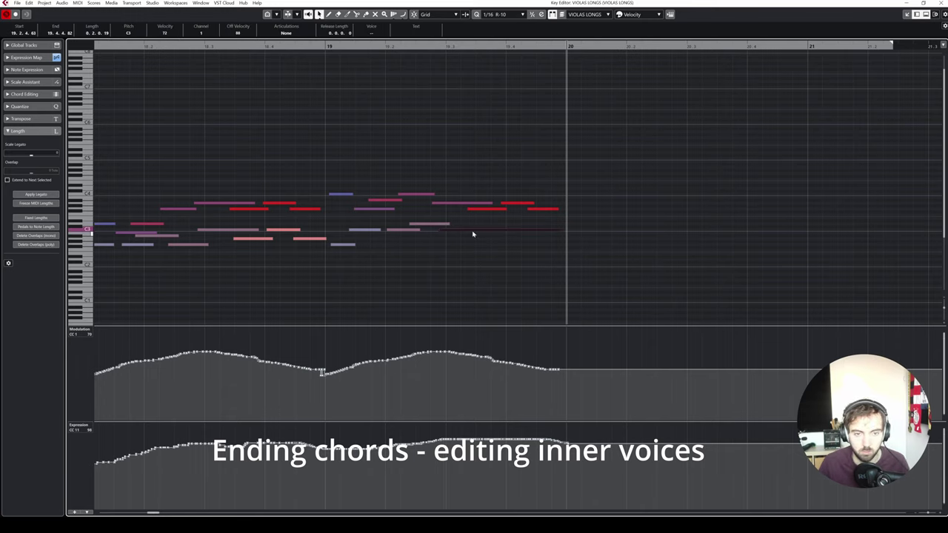
pyautogui.click(493, 212)
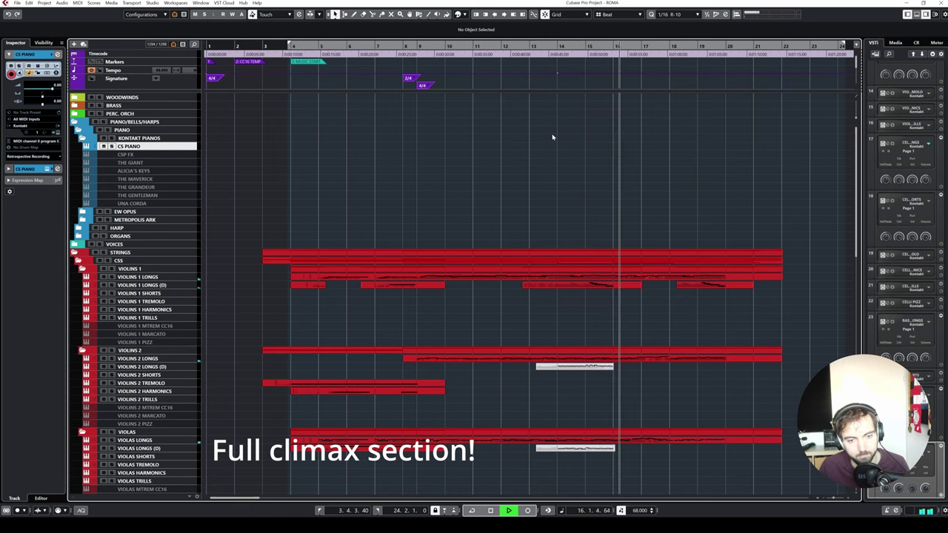
# Play the full climax section up to bar 20 while reviewing the string parts across the arrangement
pyautogui.hscroll(2, 552, 137)
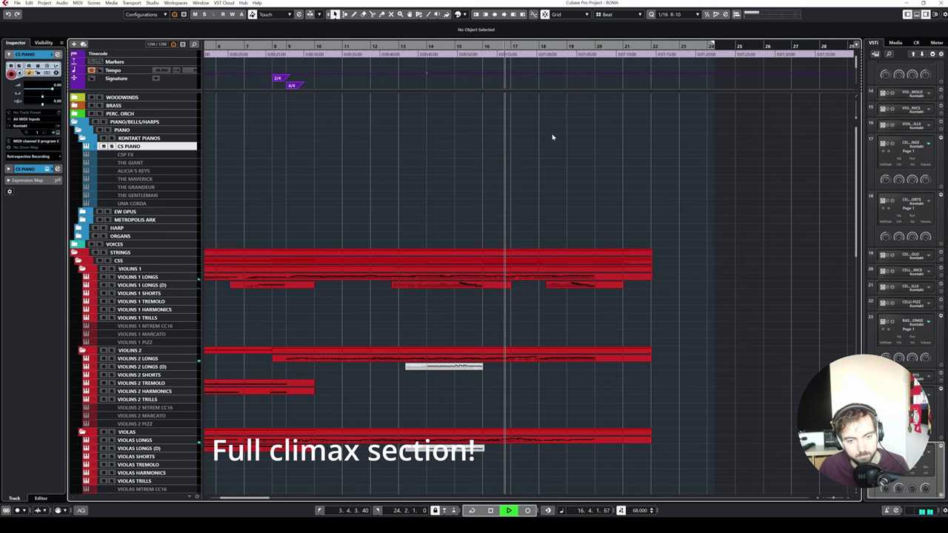
pyautogui.scroll(-5, 552, 137)
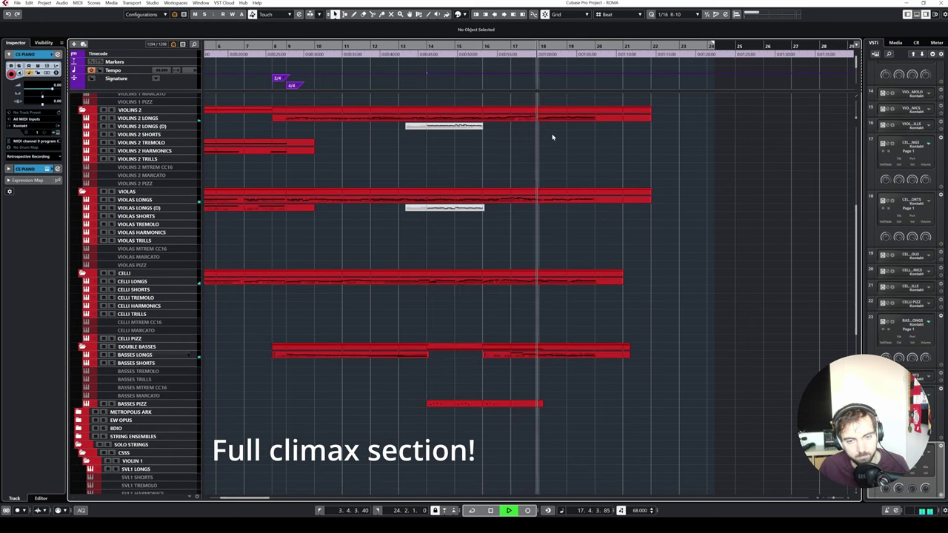
pyautogui.hscroll(1, 552, 137)
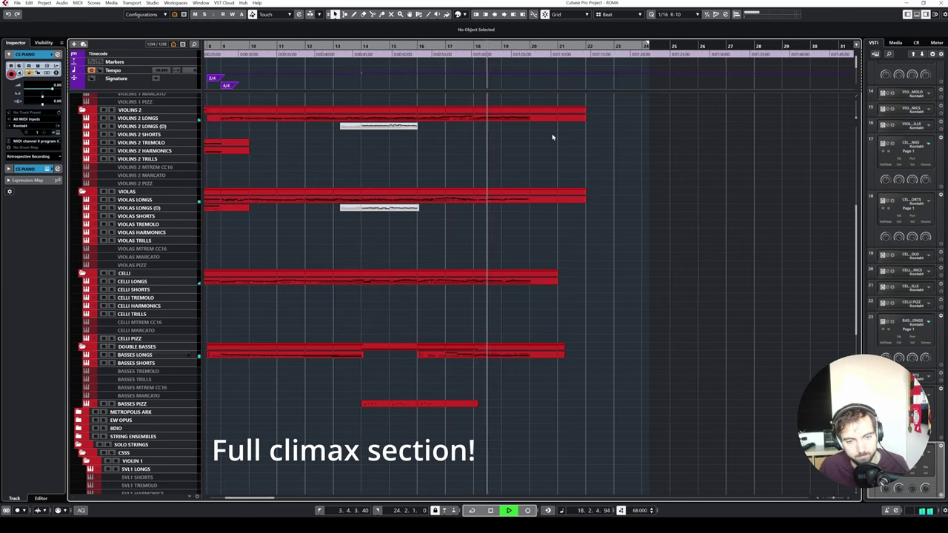
pyautogui.scroll(3, 553, 137)
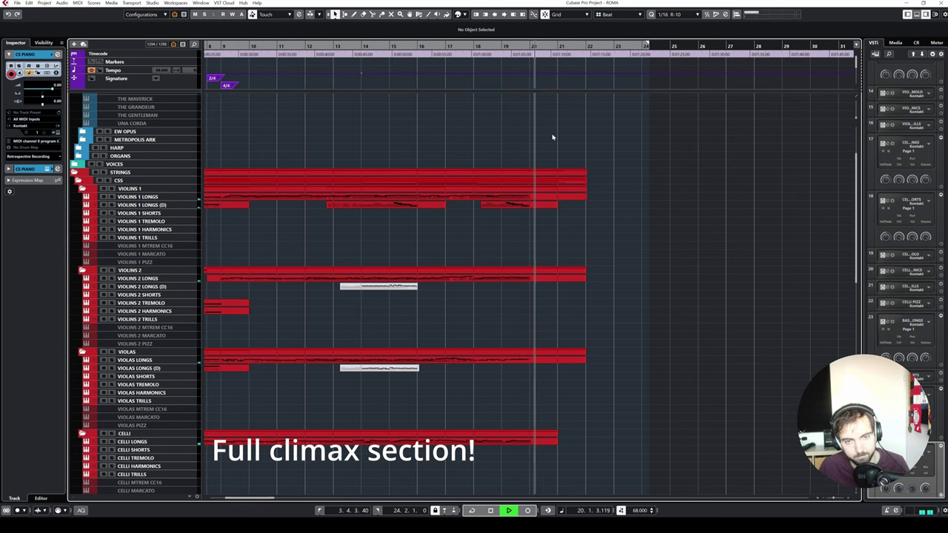
pyautogui.press('space')
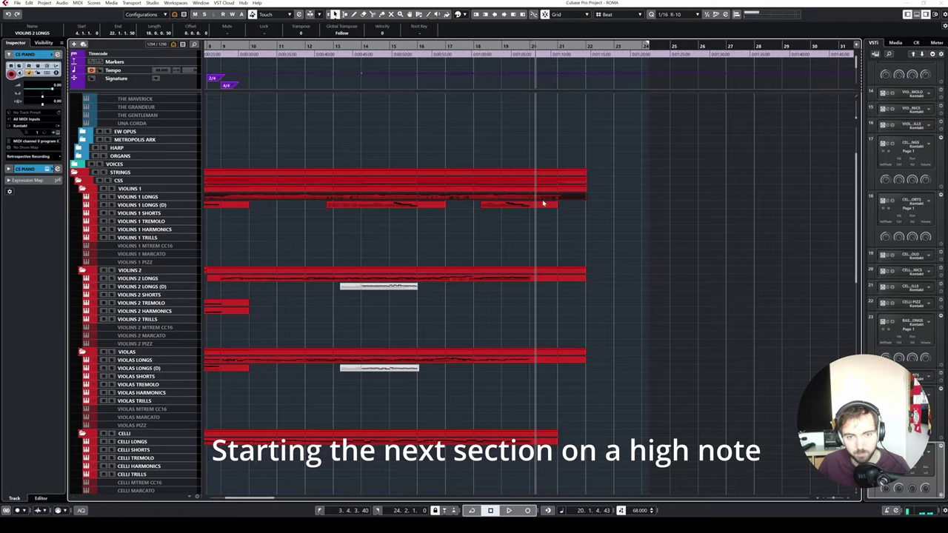
# Draw gradually falling Modulation and Expression curves under the Violins 1 Longs (D) held note up to bar 22 and close the editor
pyautogui.doubleClick(546, 202)
pyautogui.hotkey('ctrl', 'z')
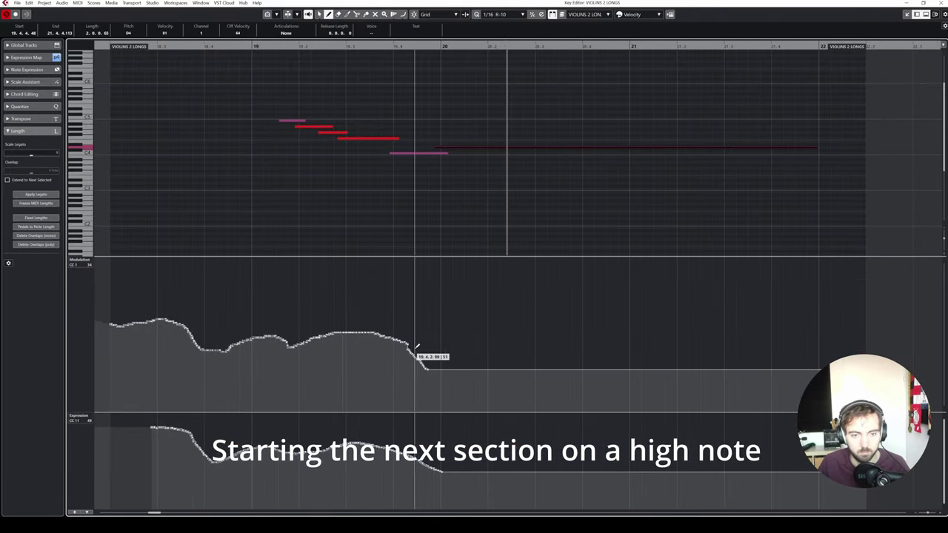
pyautogui.moveTo(407, 343); pyautogui.dragTo(818, 371)
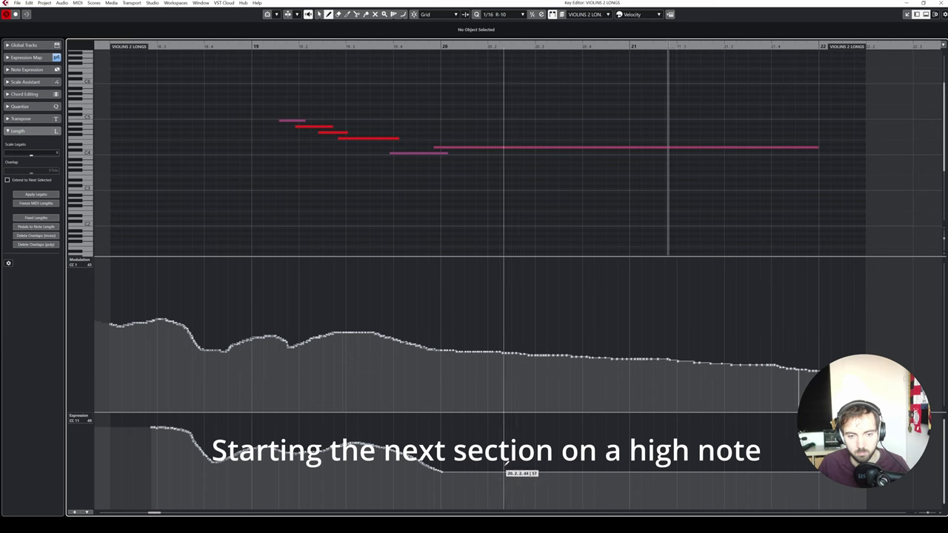
pyautogui.moveTo(446, 473); pyautogui.dragTo(829, 490)
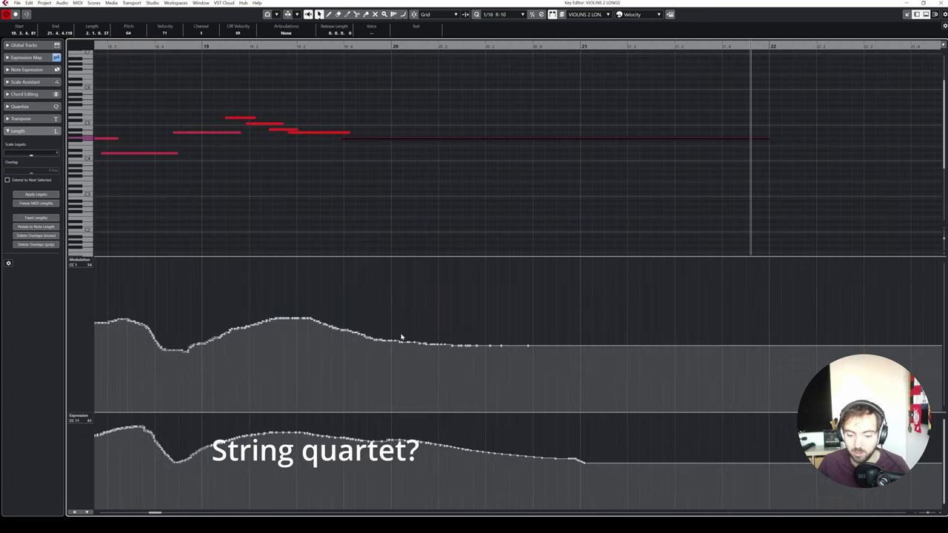
pyautogui.click(512, 206)
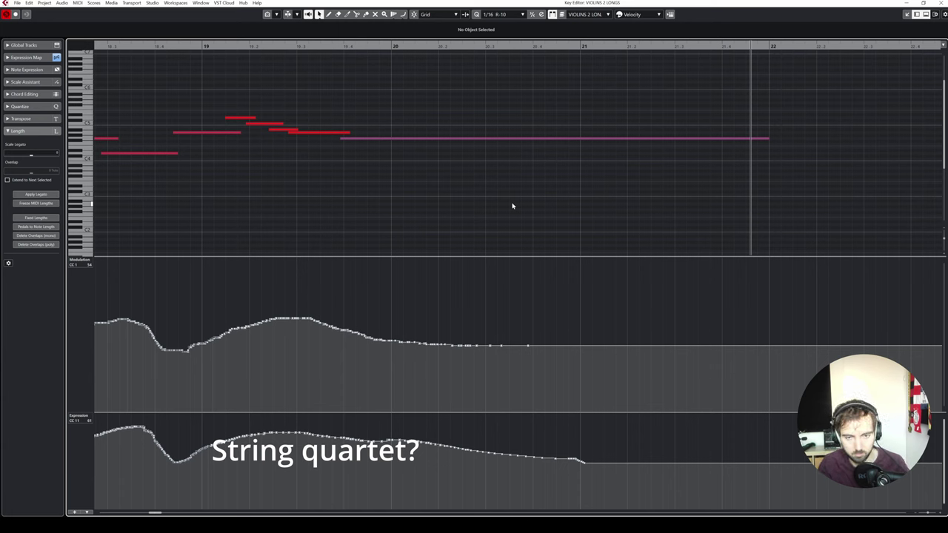
pyautogui.press('Escape')
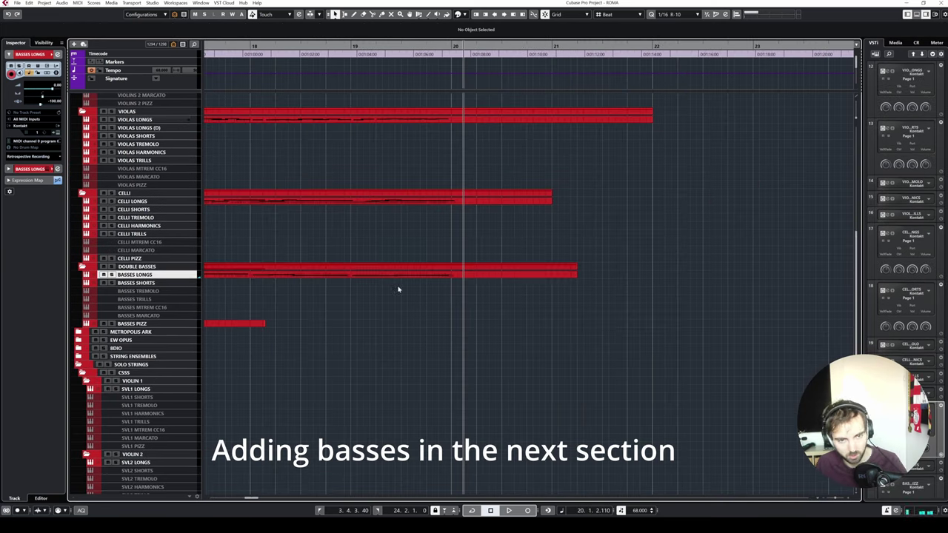
# Extend the Basses Longs part, check the added bass notes in bars 20 and 21, and close the editor
pyautogui.click(438, 276)
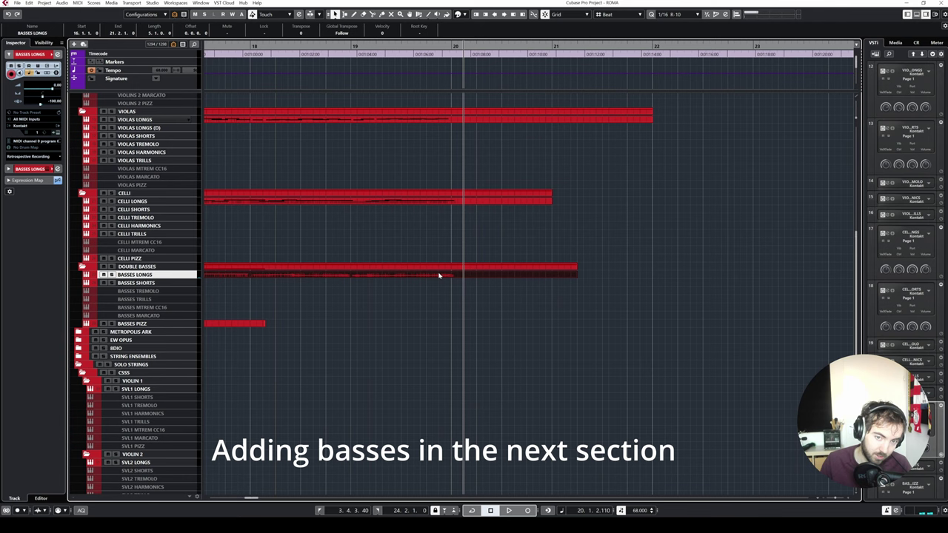
pyautogui.doubleClick(576, 275)
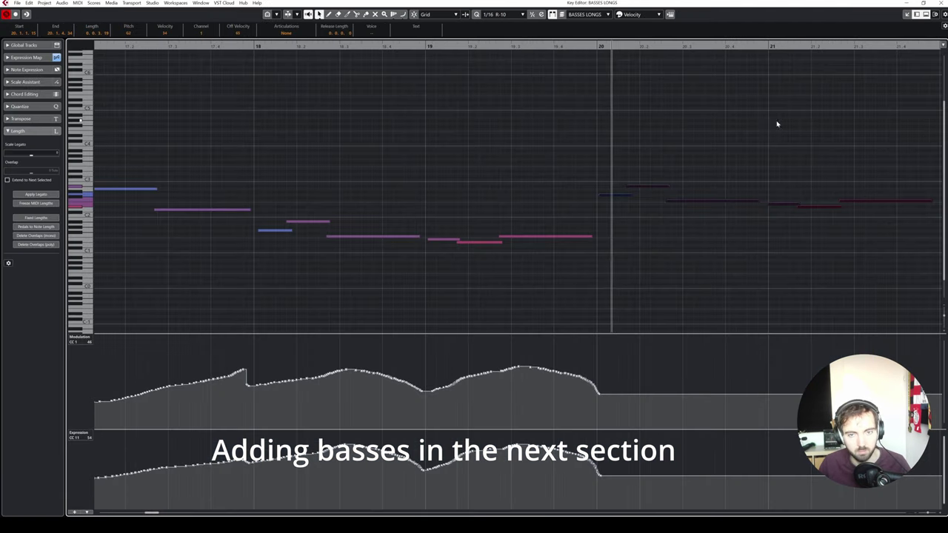
pyautogui.hscroll(1, 713, 136)
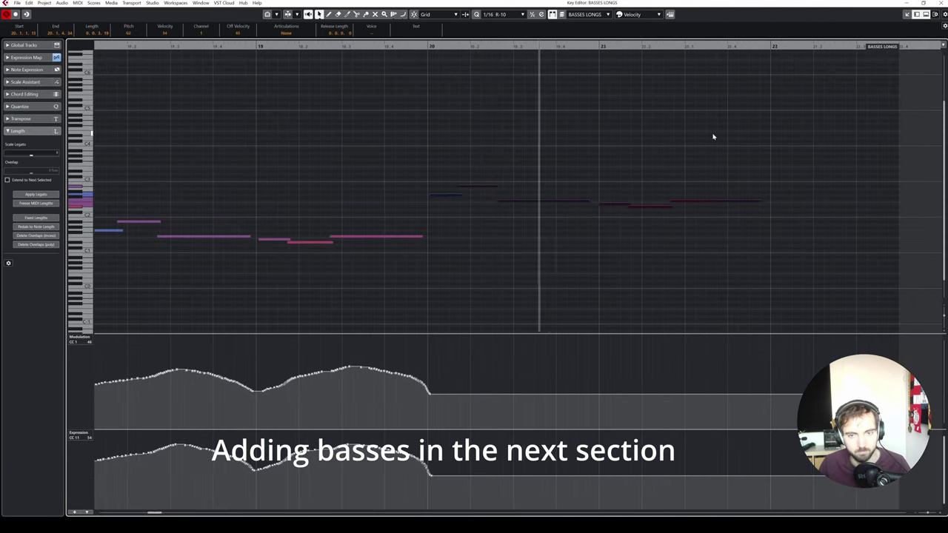
pyautogui.click(660, 140)
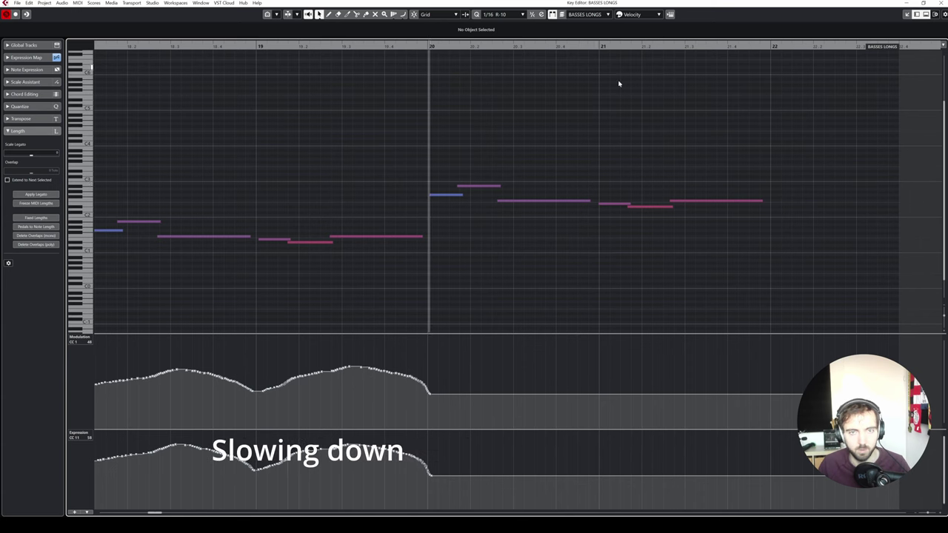
pyautogui.hotkey('ctrl', 'e')
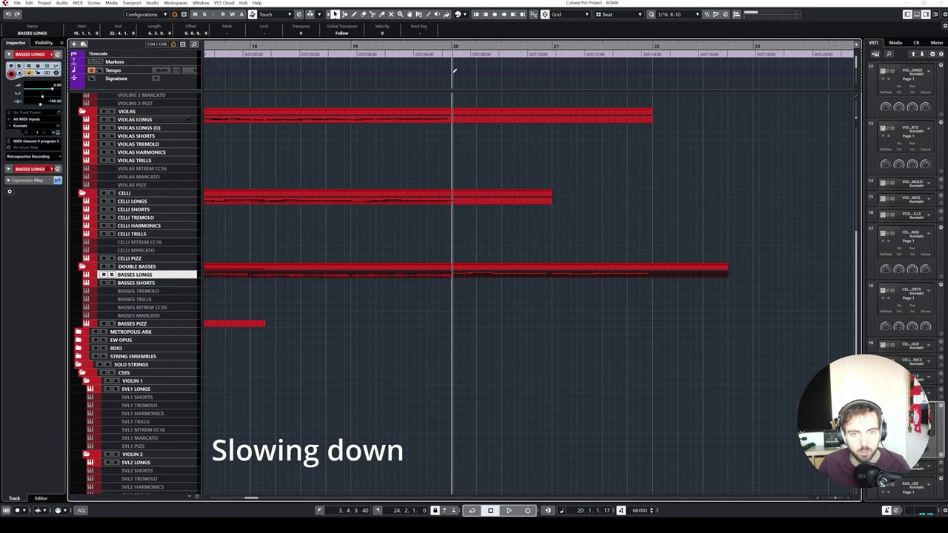
# Set the tempo at bar 20 to 65
pyautogui.click(135, 73)
pyautogui.doubleClick(49, 85)
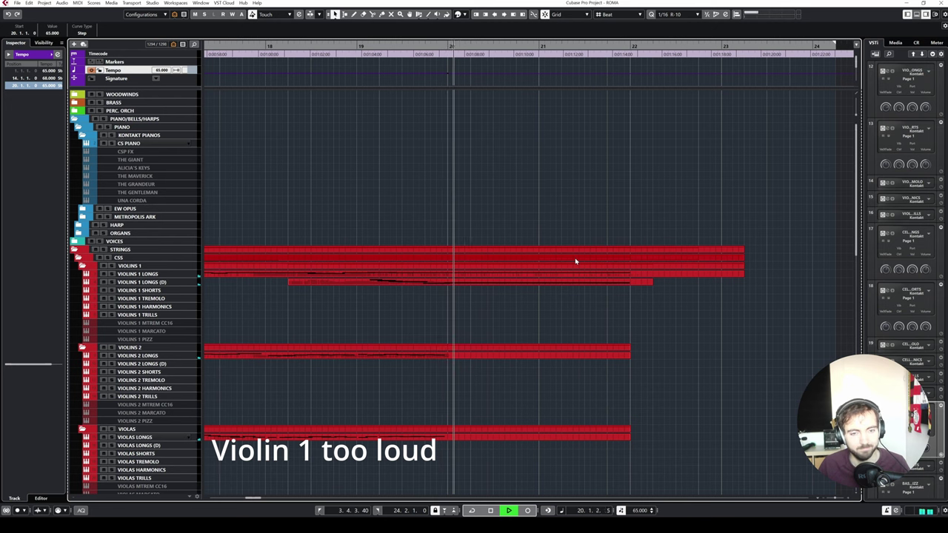
# Open the violin Longs parts and redraw a lower Modulation curve under the held notes from bar 20 to bar 22
pyautogui.doubleClick(511, 276)
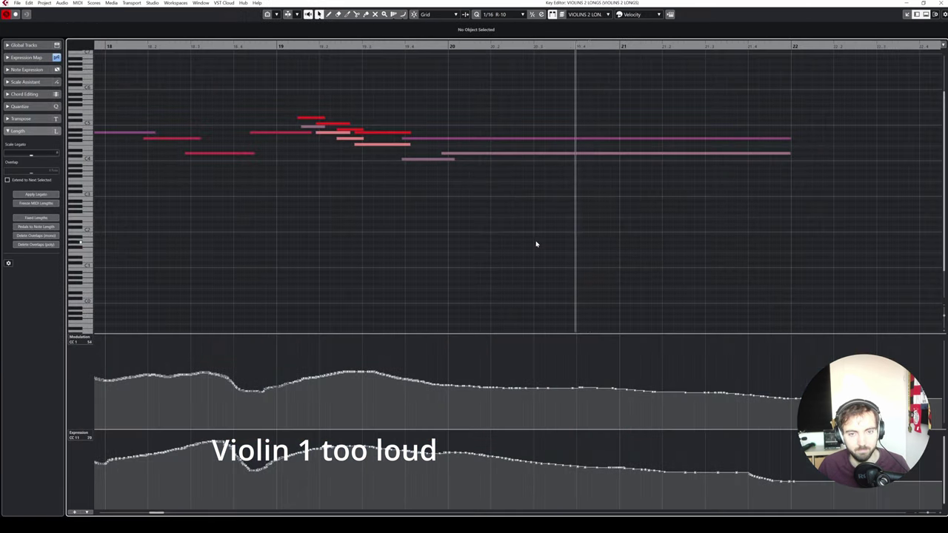
pyautogui.rightClick(489, 235)
pyautogui.click(500, 234)
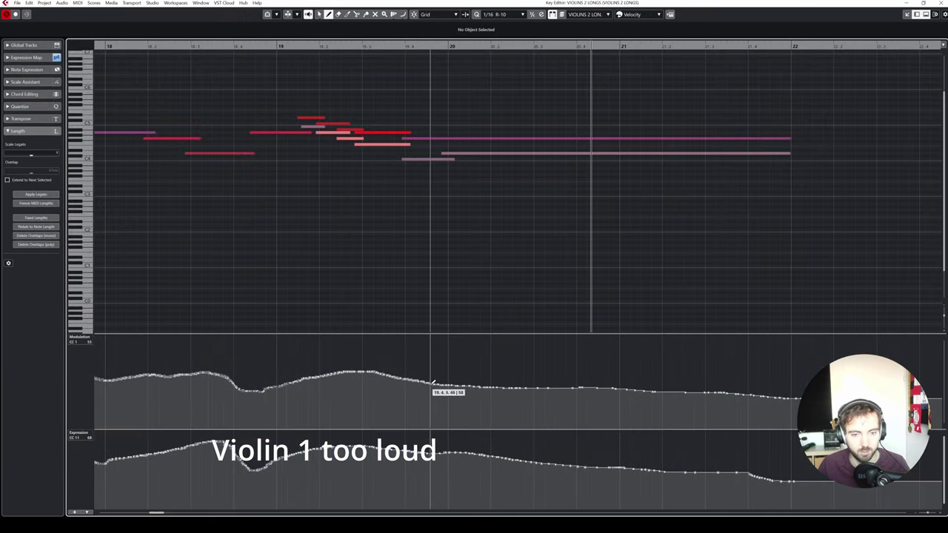
pyautogui.moveTo(527, 393); pyautogui.dragTo(791, 399)
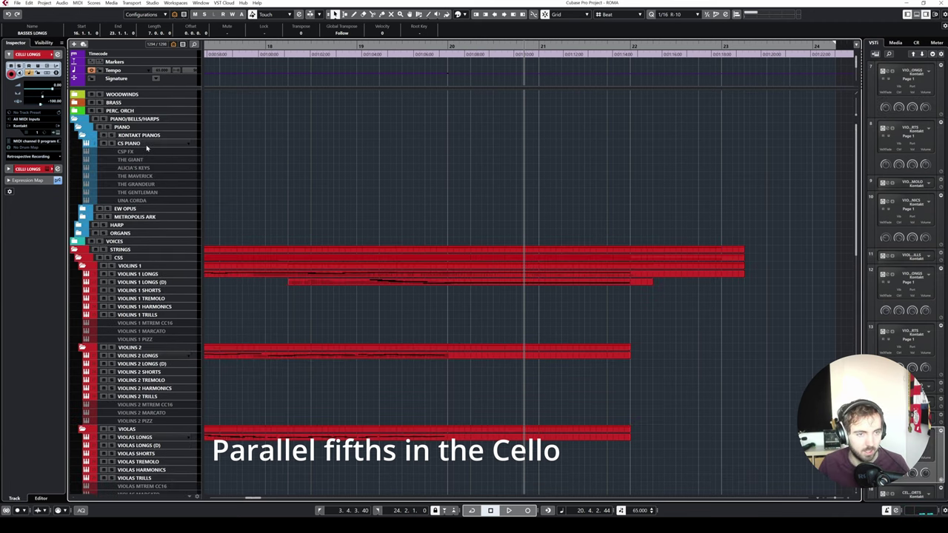
# Slow the tempo at bar 20 further to 62, with the CS Piano track selected for playing along
pyautogui.click(152, 144)
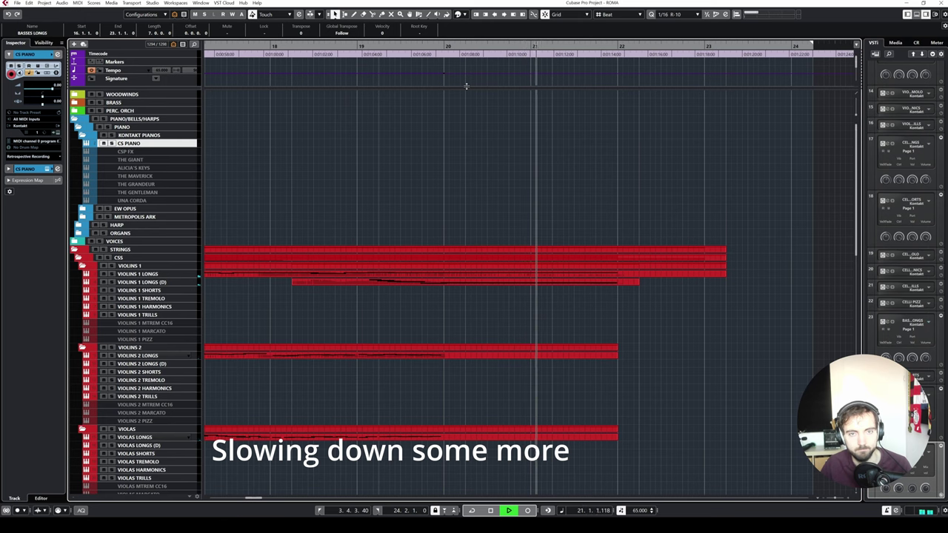
pyautogui.click(113, 69)
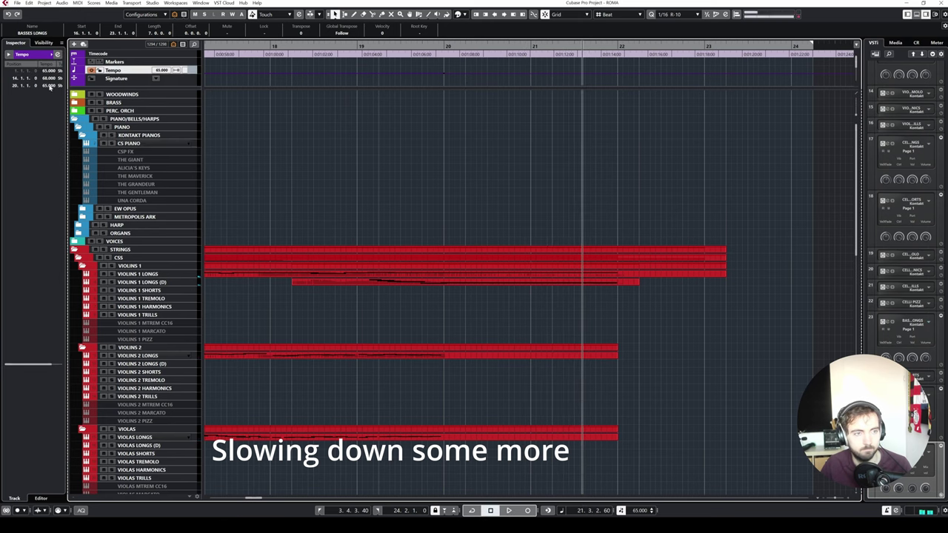
pyautogui.press('space')
pyautogui.press('Return')
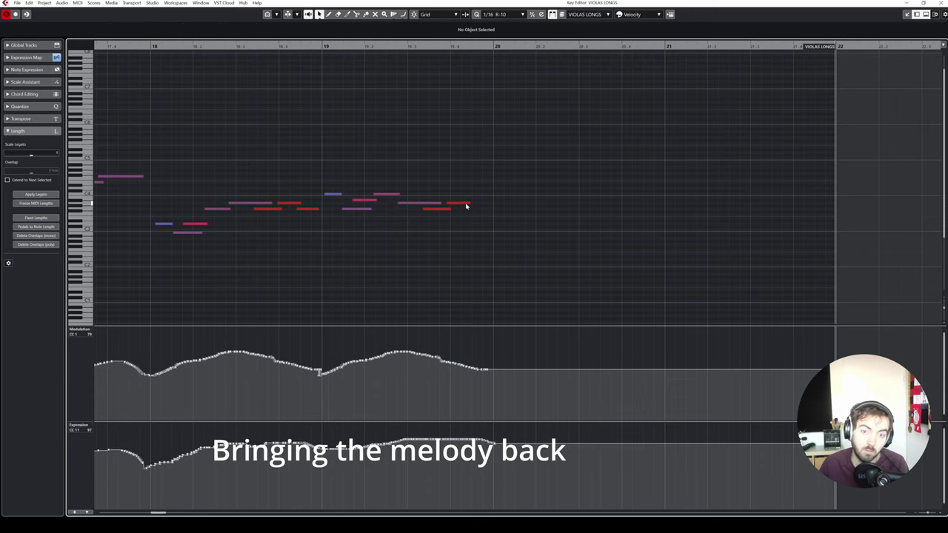
# Extend the Violas Longs melody from its last note in bar 19 into bar 20
pyautogui.moveTo(470, 203); pyautogui.dragTo(552, 204)
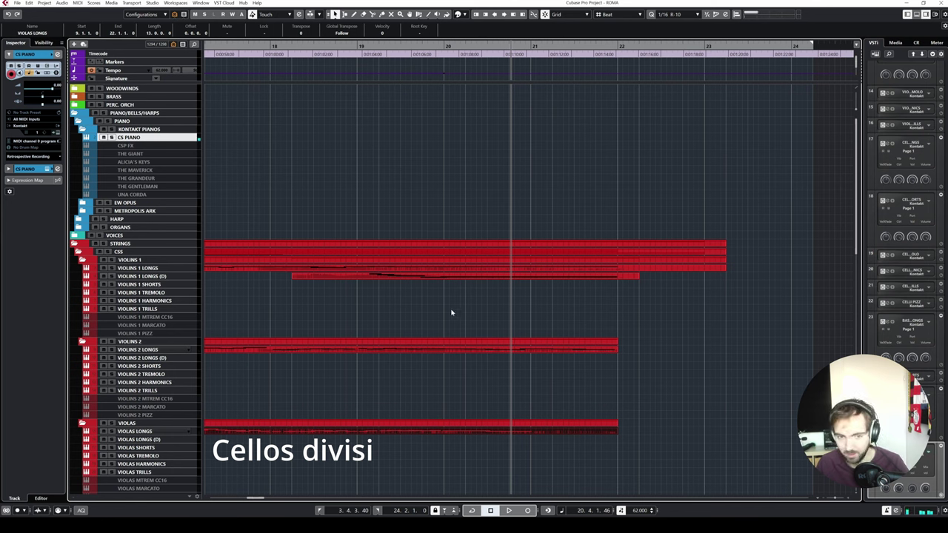
# Add three descending notes ending on C2 to Celli Longs in bar 20 and draw a falling Modulation curve towards bar 22
pyautogui.scroll(-4, 544, 320)
pyautogui.scroll(-5, 507, 361)
pyautogui.doubleClick(345, 351)
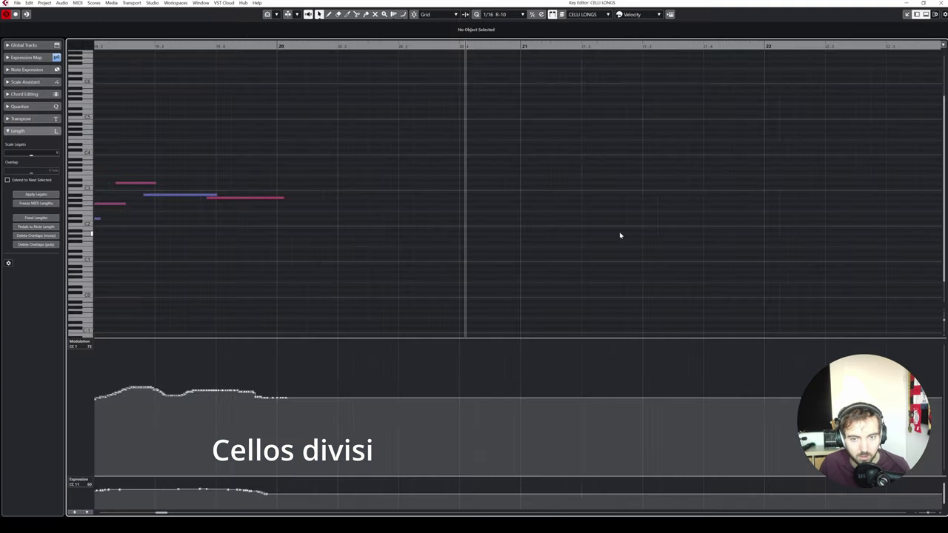
pyautogui.click(390, 244)
pyautogui.moveTo(284, 198); pyautogui.dragTo(287, 202)
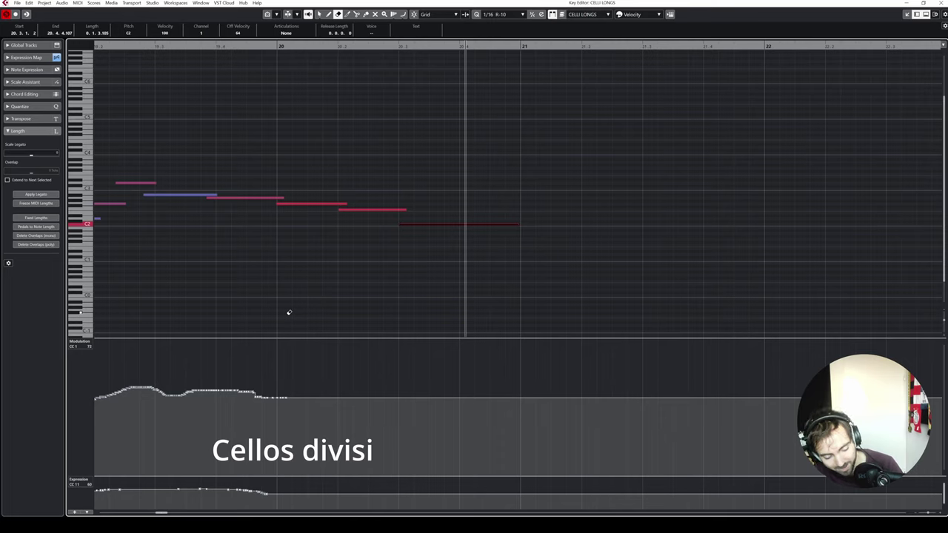
pyautogui.moveTo(285, 398)
pyautogui.mouseDown()
pyautogui.moveTo(767, 410)
pyautogui.moveTo(556, 433)
pyautogui.moveTo(518, 419)
pyautogui.moveTo(615, 404)
pyautogui.moveTo(763, 415)
pyautogui.mouseUp()
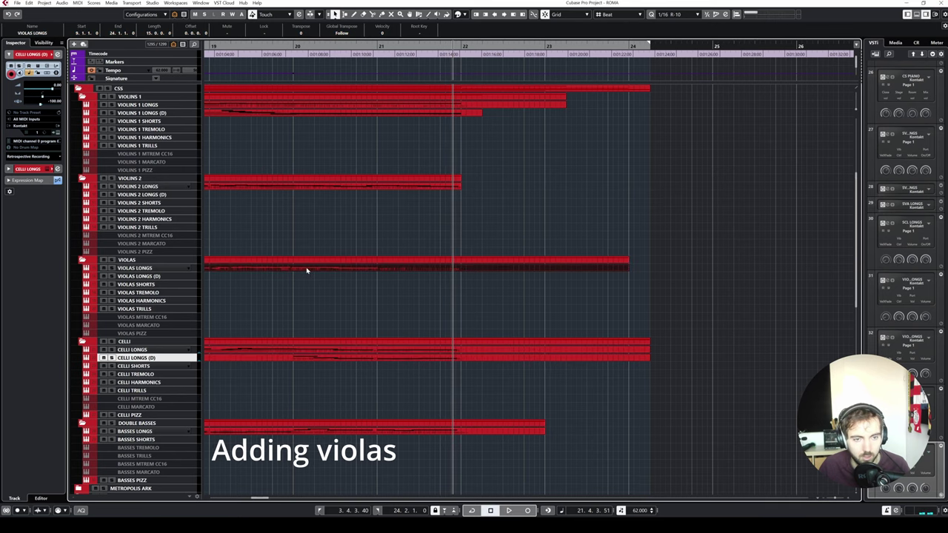
# Split the Violas Longs part at bars 20 and 21 and delete the section after bar 21
pyautogui.rightClick(306, 271)
pyautogui.click(342, 271)
pyautogui.click(294, 271)
pyautogui.click(376, 268)
pyautogui.rightClick(381, 268)
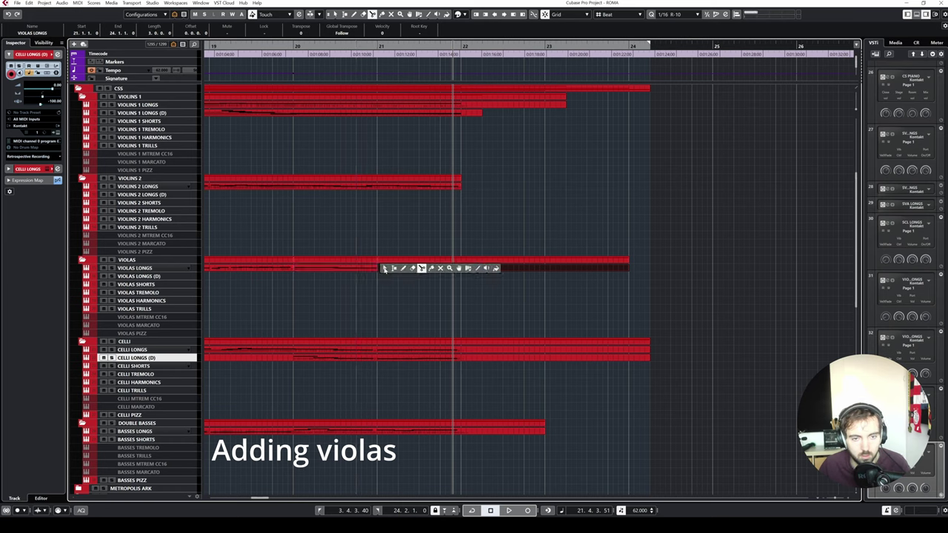
pyautogui.click(385, 269)
pyautogui.press('Delete')
# Open Violas Longs together with the celli and basses parts and compare their notes in bars 20 and 21
pyautogui.doubleClick(370, 266)
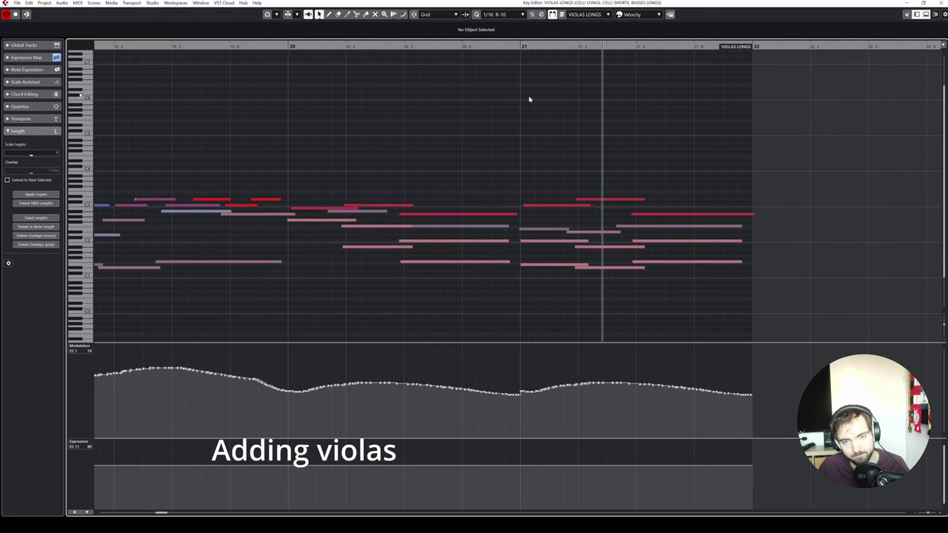
pyautogui.scroll(2, 529, 99)
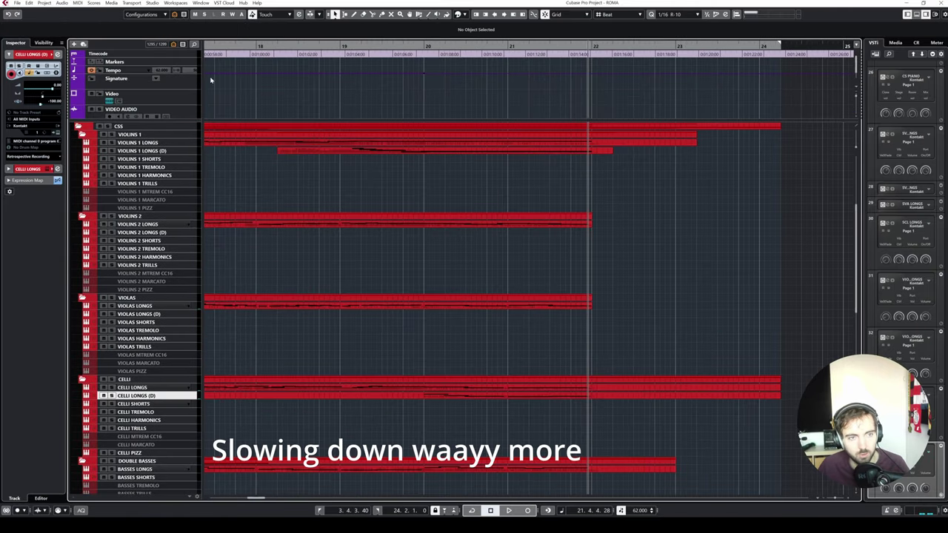
# Give the four beats of bar 19 tempos of 68, 65, 62 and 60, set bar 20 to 57, and play the slowdown
pyautogui.click(137, 71)
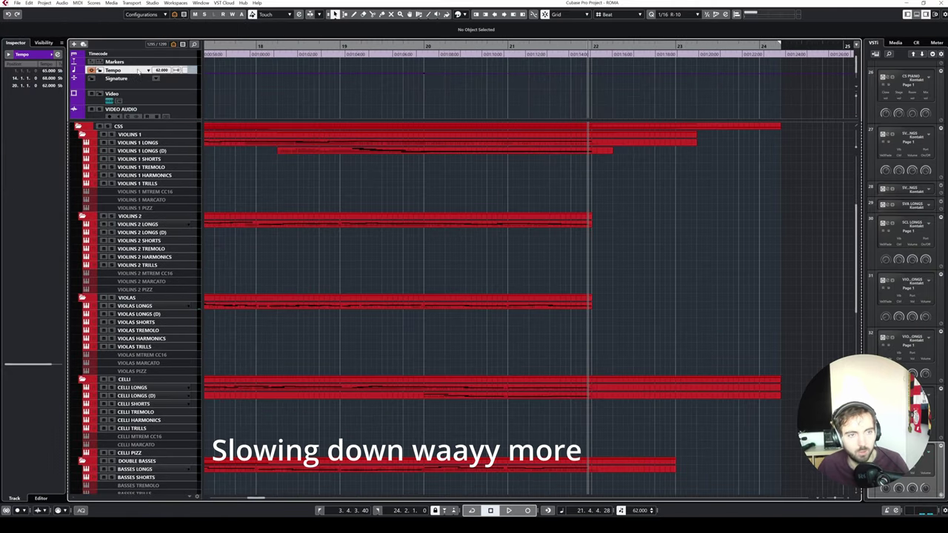
pyautogui.hotkey('alt', 'Down')
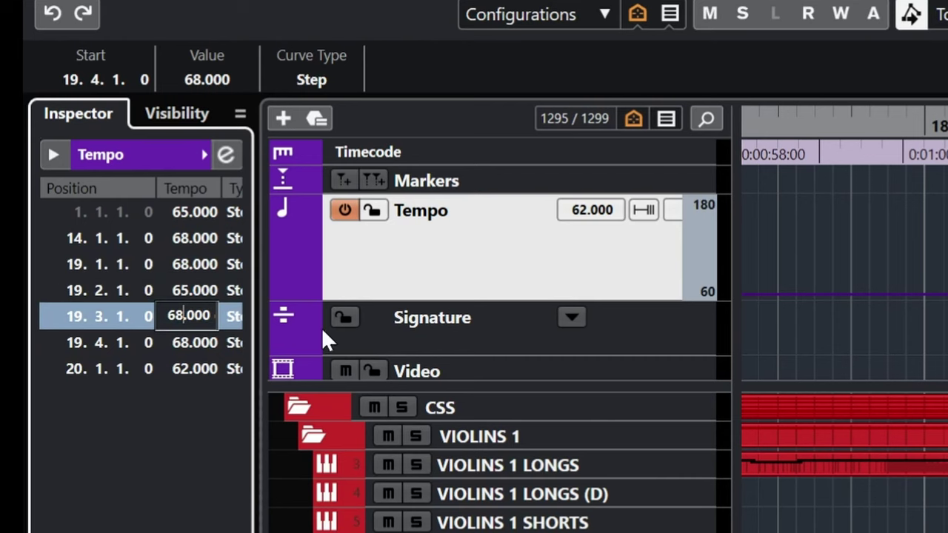
pyautogui.press('Return')
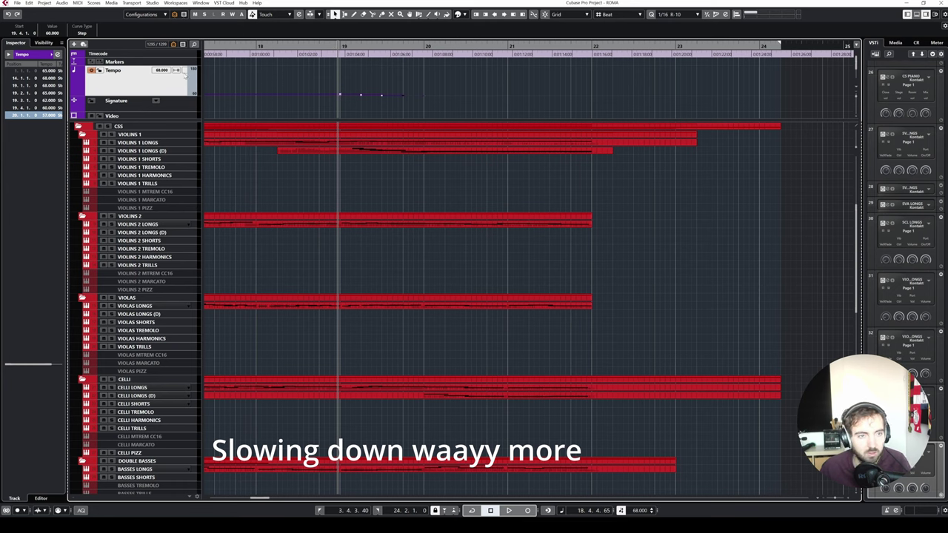
pyautogui.press('space')
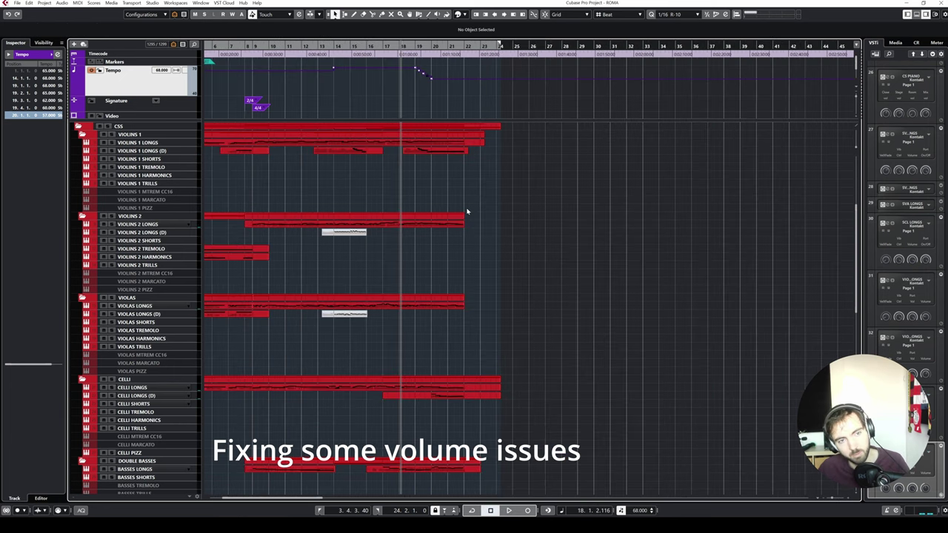
# Play back the string arrangement from its beginning in bar 3
pyautogui.press('g')
pyautogui.press('h')
pyautogui.press('h')
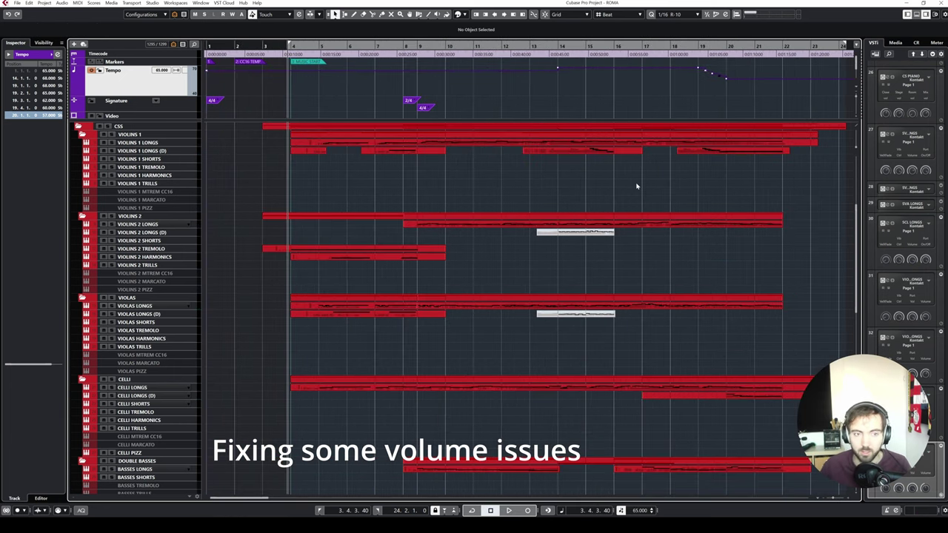
pyautogui.press('space')
# Add Volume automation points to Celli Longs just before and at bar 20, lowering the volume from bar 20 onwards
pyautogui.click(136, 395)
pyautogui.scroll(3, 504, 406)
pyautogui.hscroll(3, 474, 407)
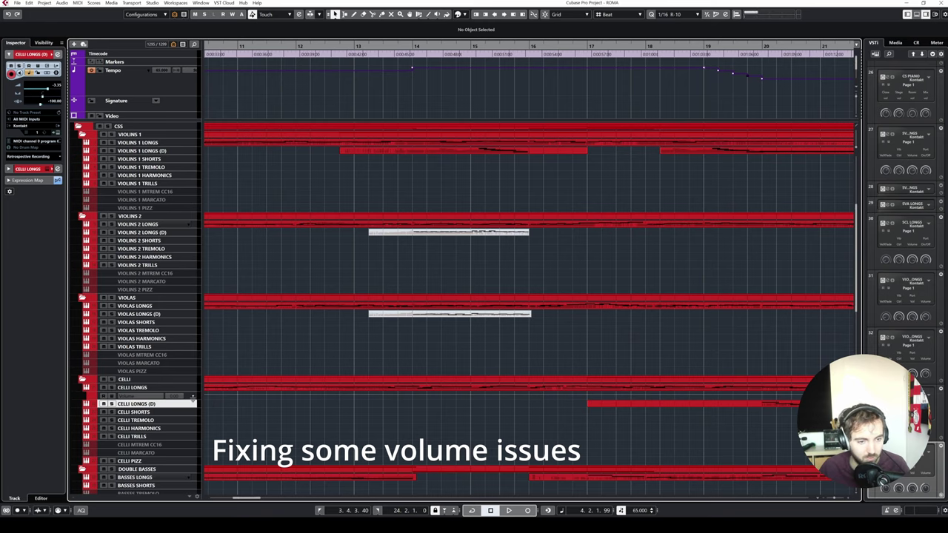
pyautogui.moveTo(193, 400); pyautogui.dragTo(196, 444)
pyautogui.hscroll(4, 448, 413)
pyautogui.click(429, 402)
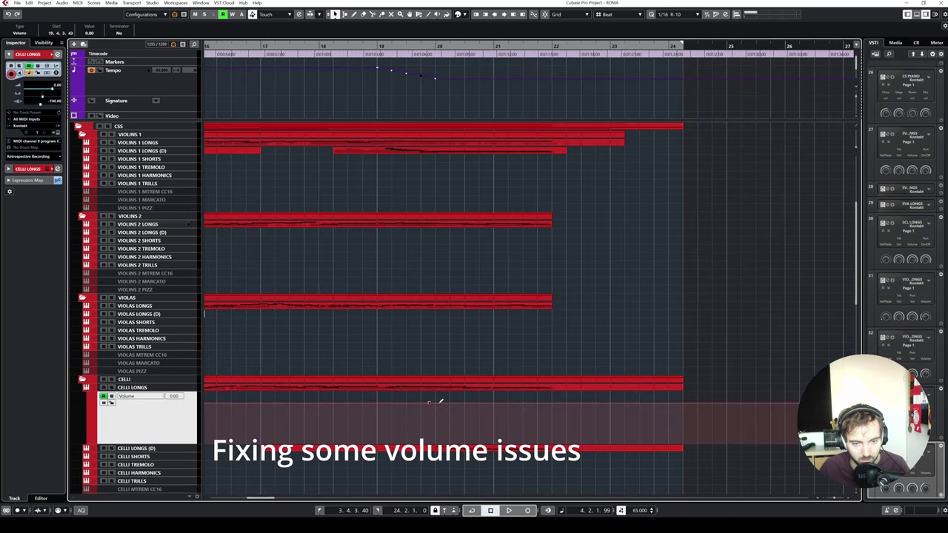
pyautogui.moveTo(436, 402); pyautogui.dragTo(433, 409)
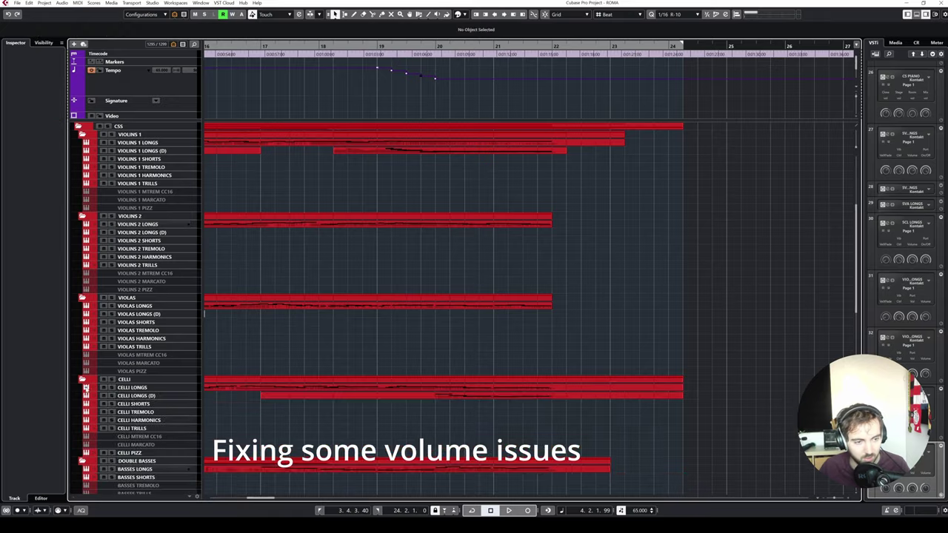
# Remove the 48 BPM tempo point late in bar 19, lower the beat 4 tempo point to 49, and play the transition
pyautogui.press('g')
pyautogui.press('g')
pyautogui.press('g')
pyautogui.press('g')
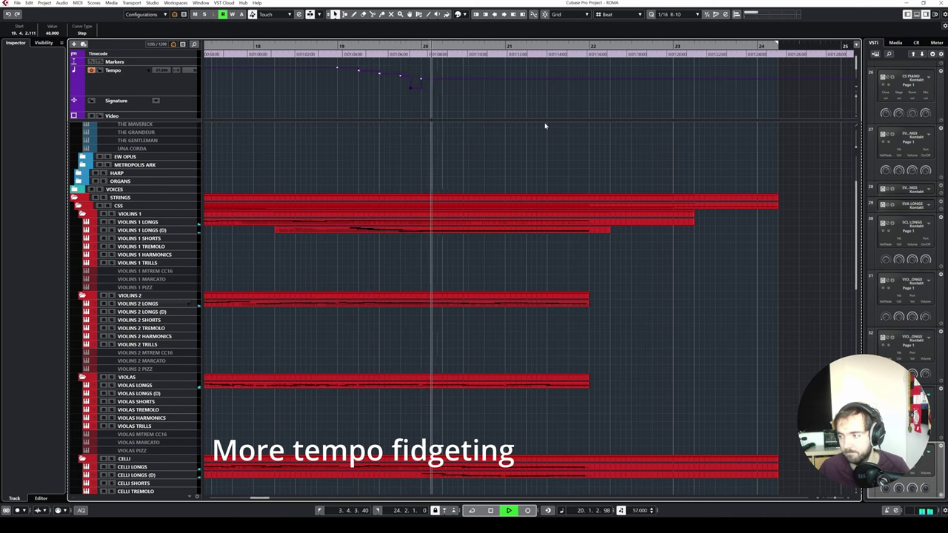
pyautogui.click(410, 89)
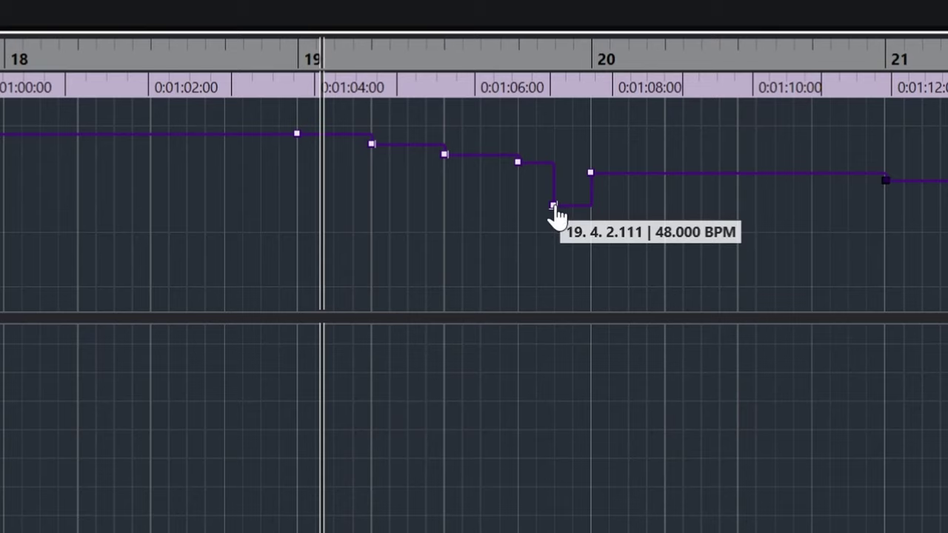
pyautogui.moveTo(517, 161); pyautogui.dragTo(516, 201)
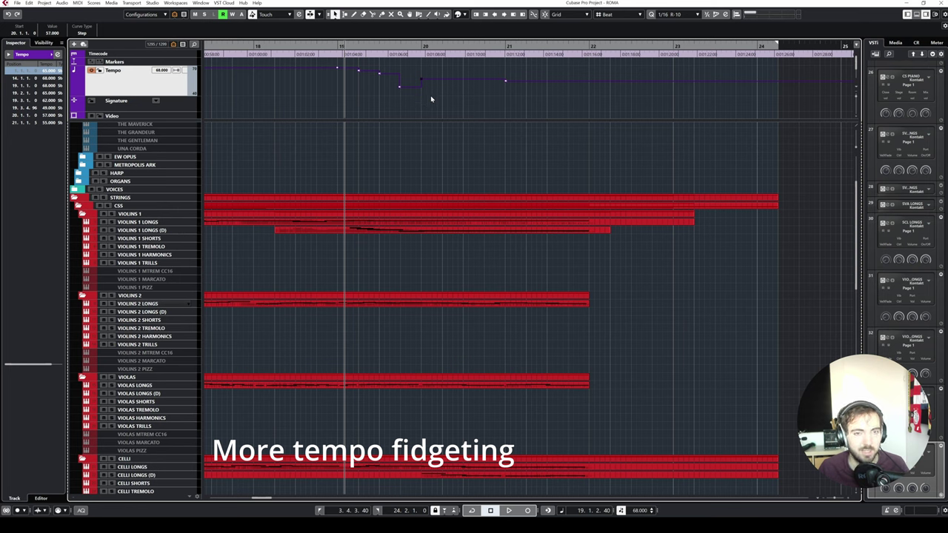
pyautogui.press('space')
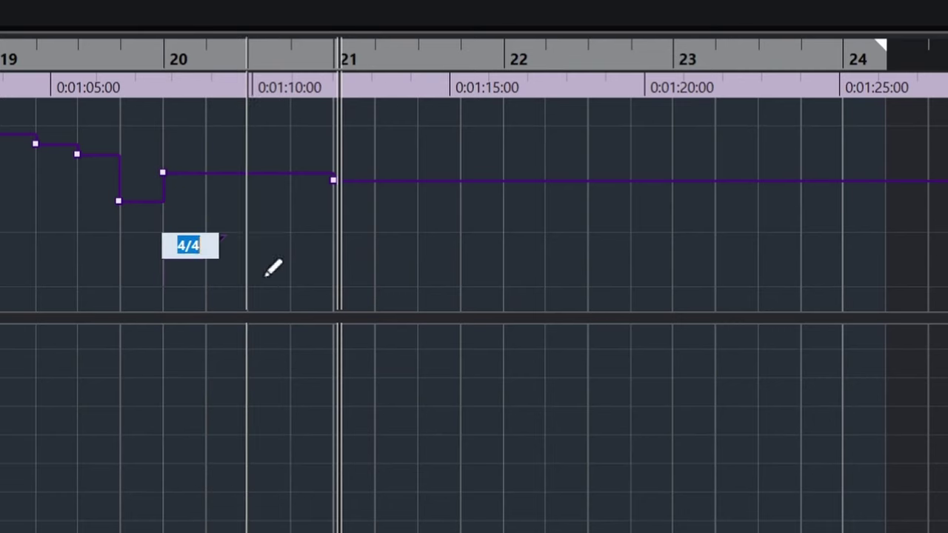
# Add a 4/4 time signature at bar 21 and change the one at bar 20 to 6/4
pyautogui.click(485, 101)
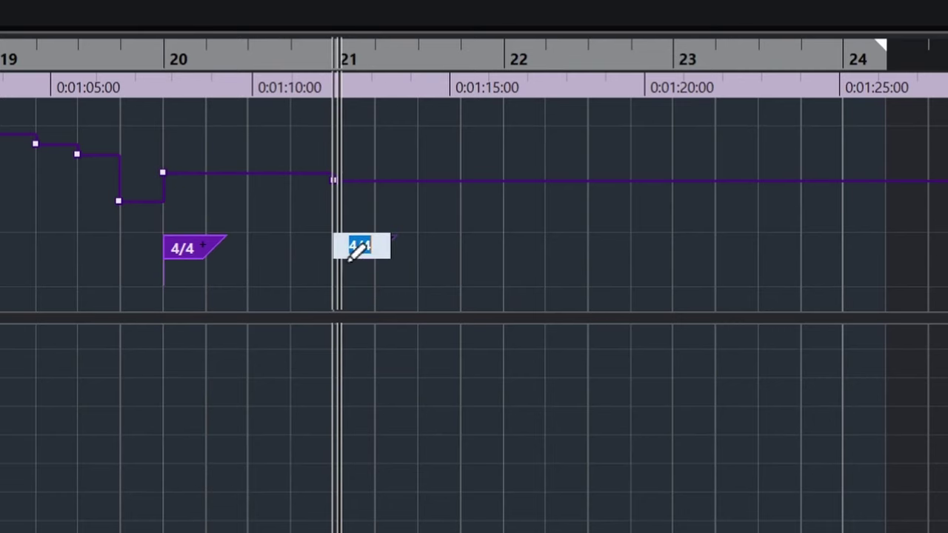
pyautogui.rightClick(144, 264)
pyautogui.click(163, 281)
pyautogui.doubleClick(178, 249)
pyautogui.write('6/4')
pyautogui.press('Return')
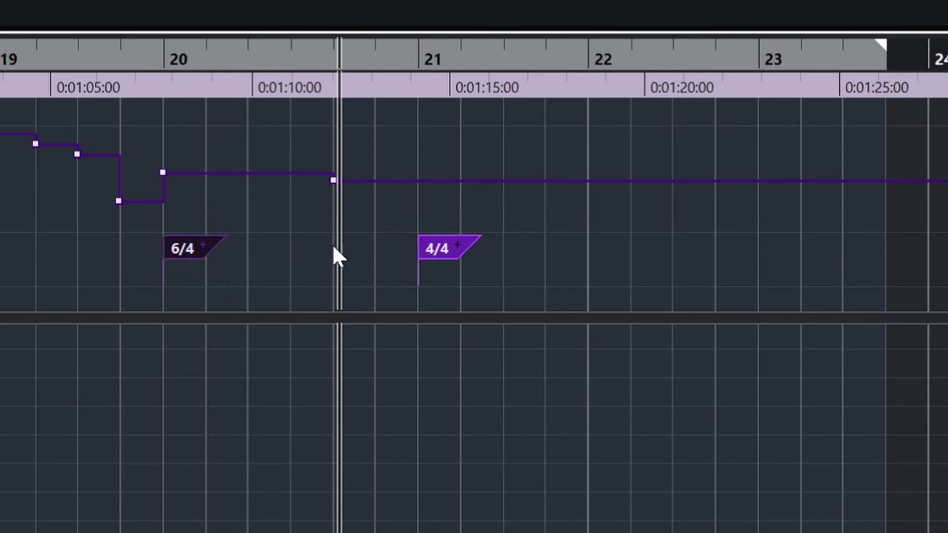
# Move the 4/4 time signature from bar 21 to bar 22
pyautogui.doubleClick(442, 248)
pyautogui.click(523, 248)
pyautogui.moveTo(441, 248); pyautogui.dragTo(610, 241)
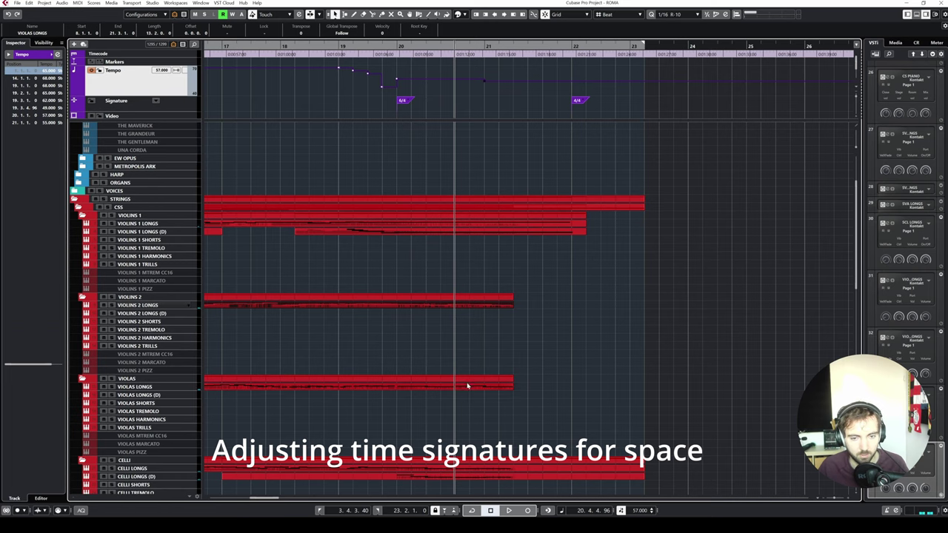
pyautogui.scroll(-3, 467, 386)
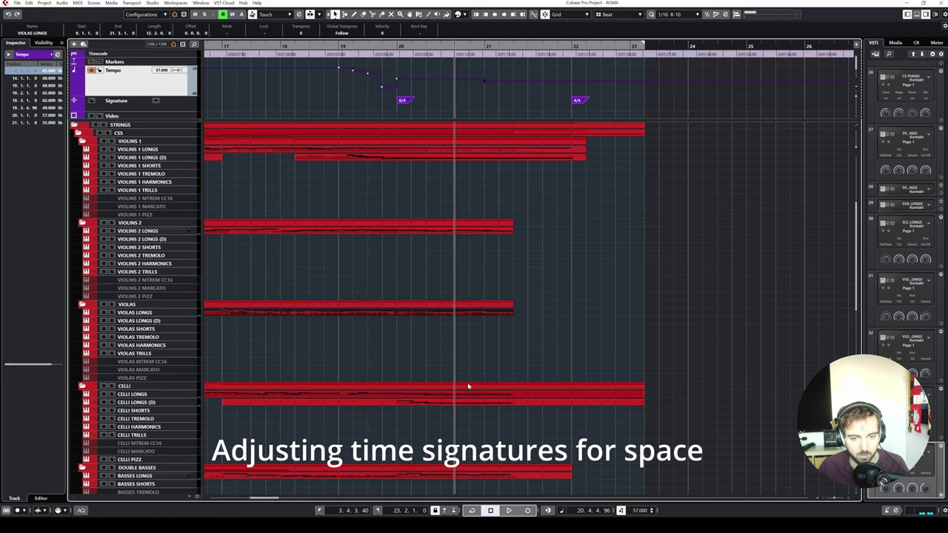
# Split the Violins, Violas and Celli parts of the opening section at bar 9
pyautogui.click(498, 345)
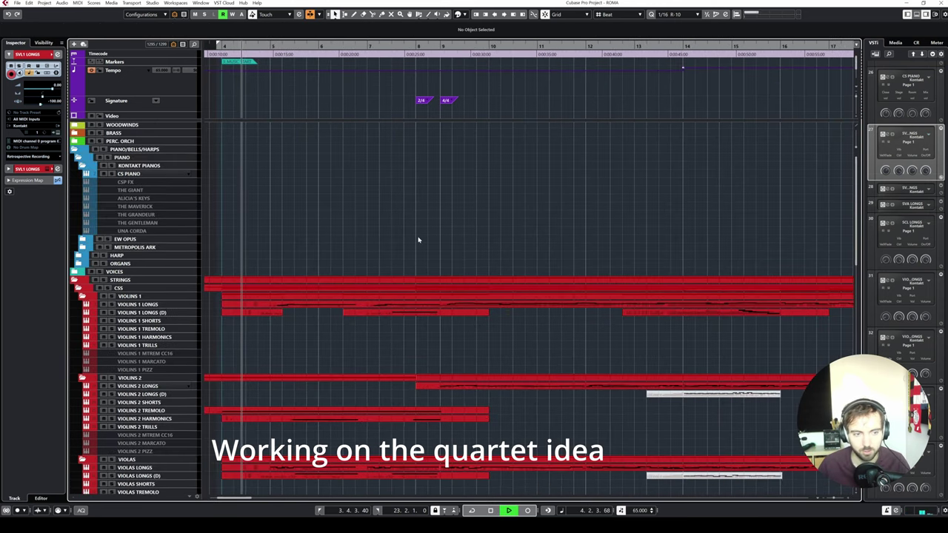
pyautogui.scroll(-1, 420, 239)
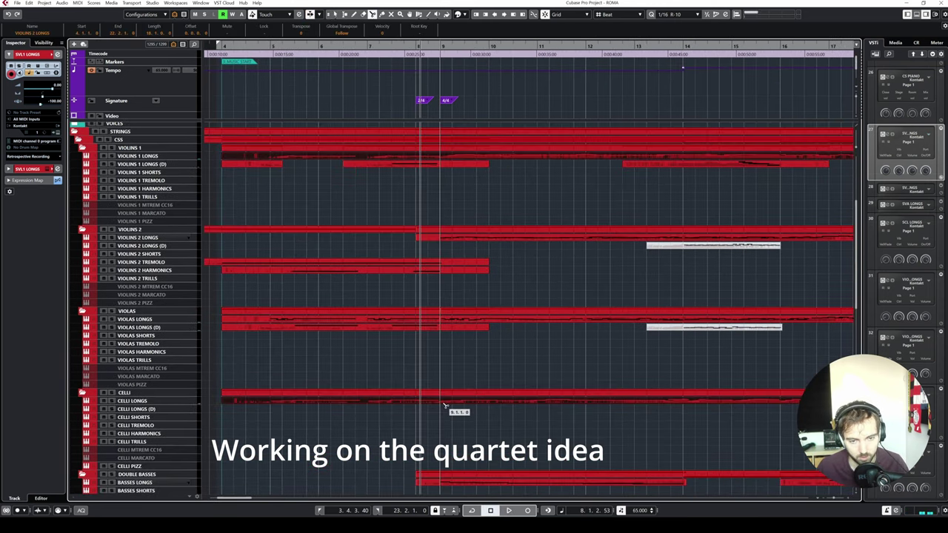
pyautogui.click(444, 404)
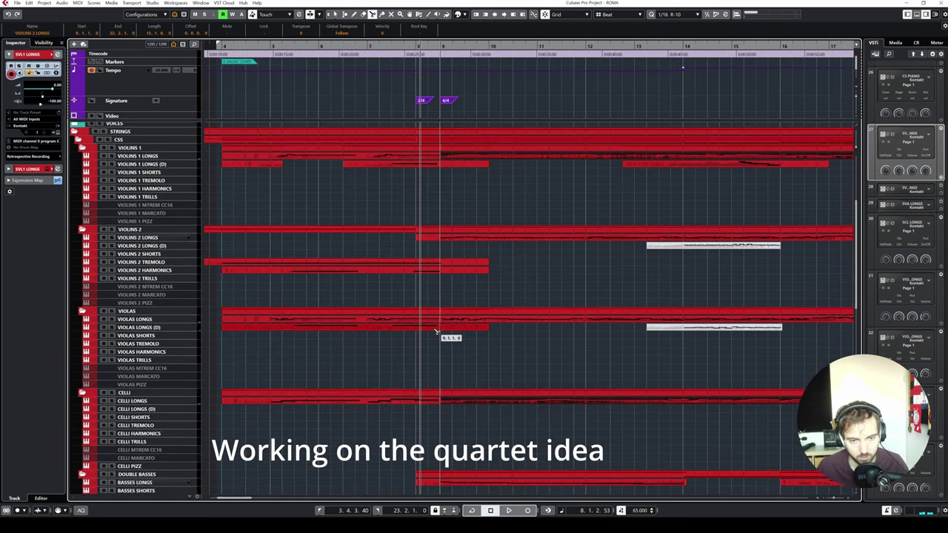
pyautogui.rightClick(313, 160)
pyautogui.click(315, 159)
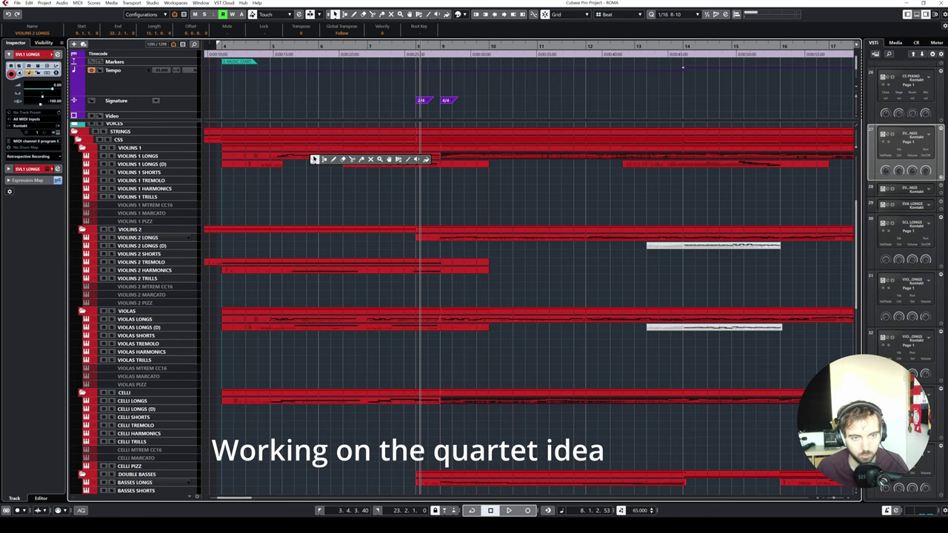
# Copy the opening long-note string parts before bar 9 onto the solo strings tracks after the climax
pyautogui.click(306, 158)
pyautogui.scroll(-5, 152, 279)
pyautogui.hotkey('ctrl', 'v')
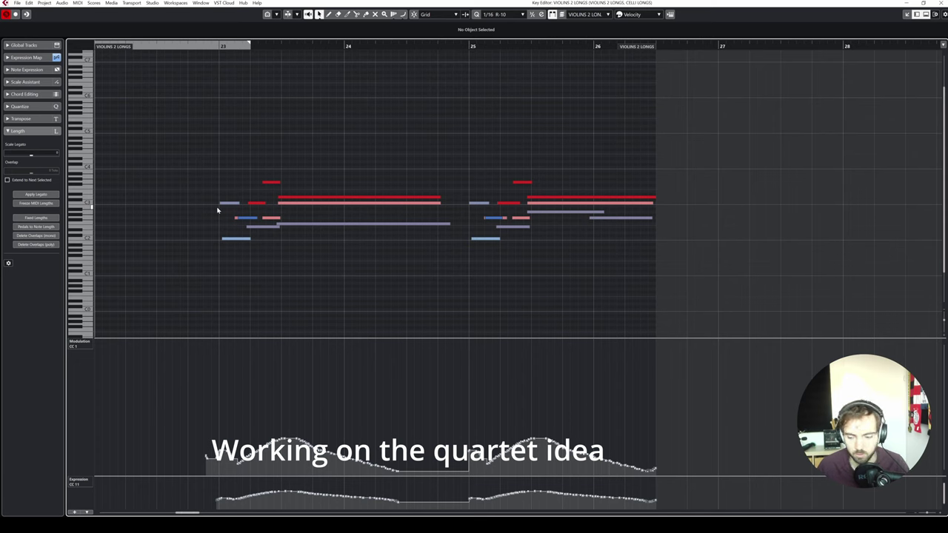
# Transpose all the pasted quartet notes upward and play them back from bar 23
pyautogui.hotkey('ctrl', 'a')
pyautogui.scroll(-2, 269, 186)
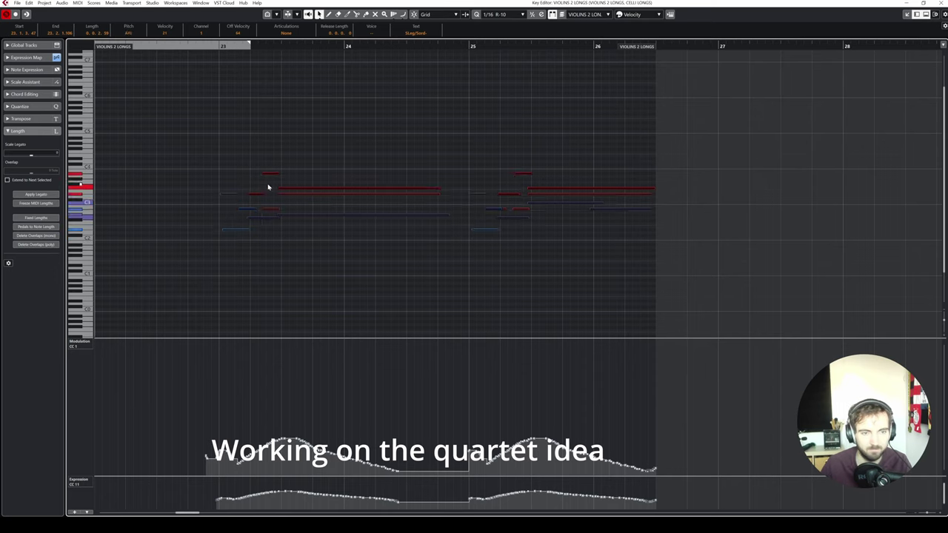
pyautogui.click(219, 46)
pyautogui.press('space')
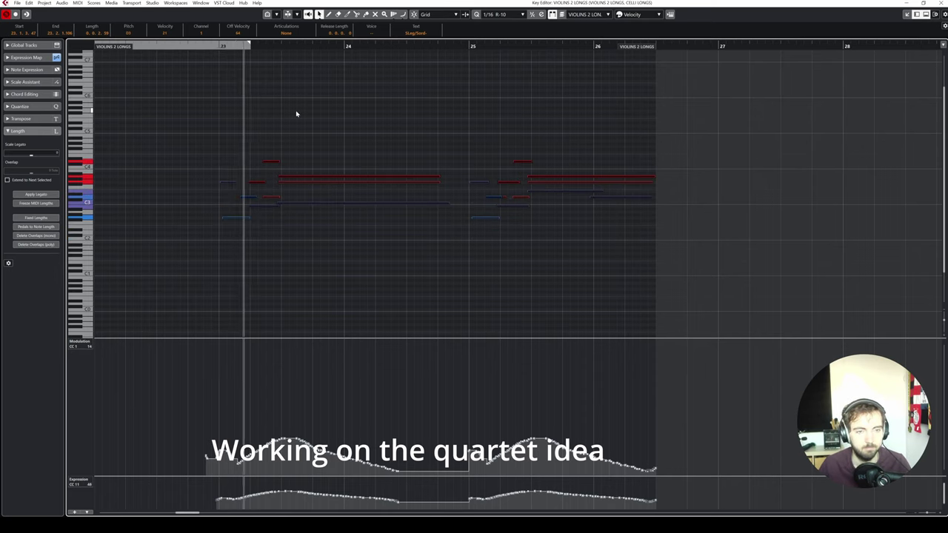
pyautogui.click(377, 112)
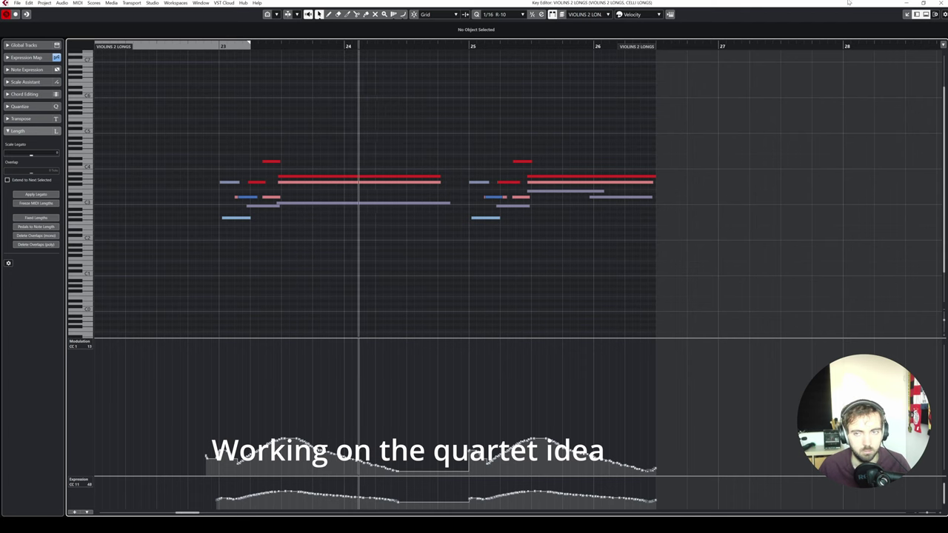
pyautogui.click(941, 3)
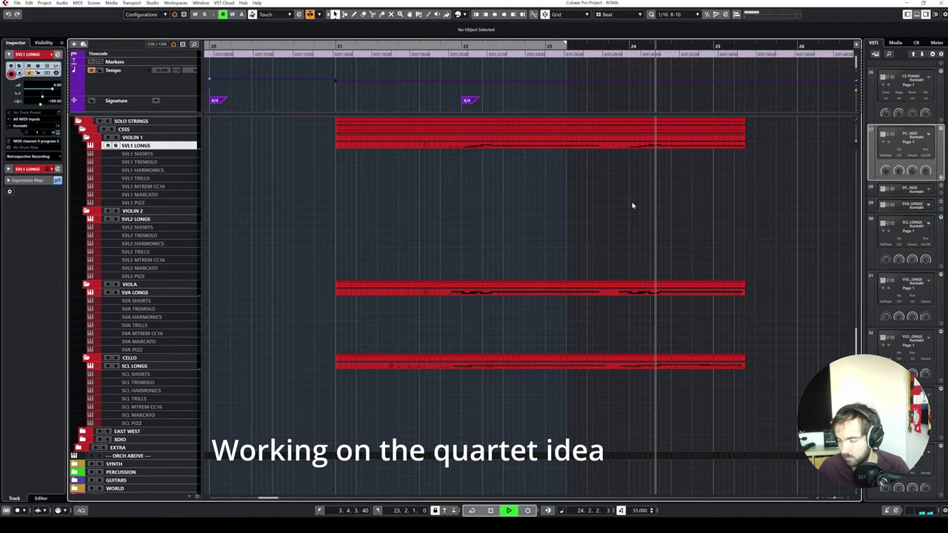
pyautogui.press('space')
# Raise the short inner-voice note in the first beat of bar 24 of the quartet by a semitone
pyautogui.hscroll(1, 567, 158)
pyautogui.scroll(2, 567, 159)
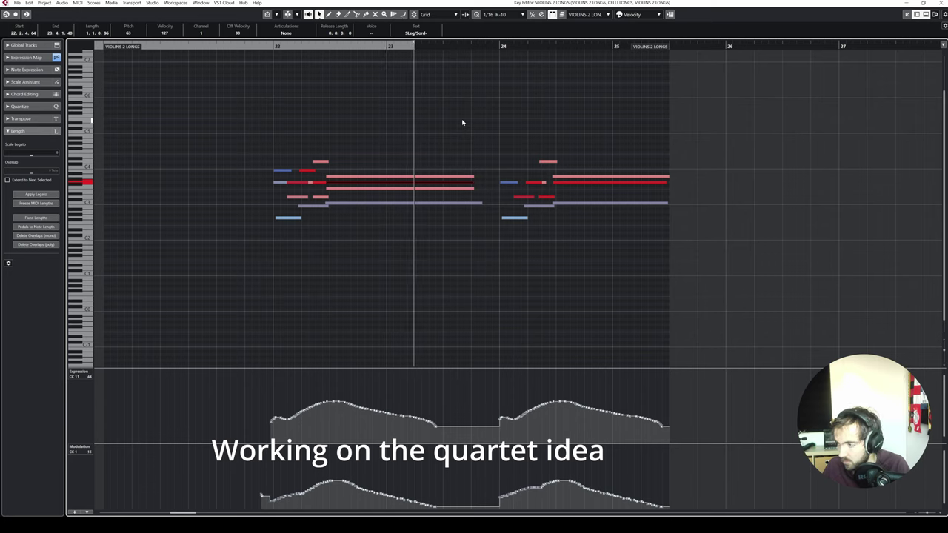
pyautogui.click(507, 182)
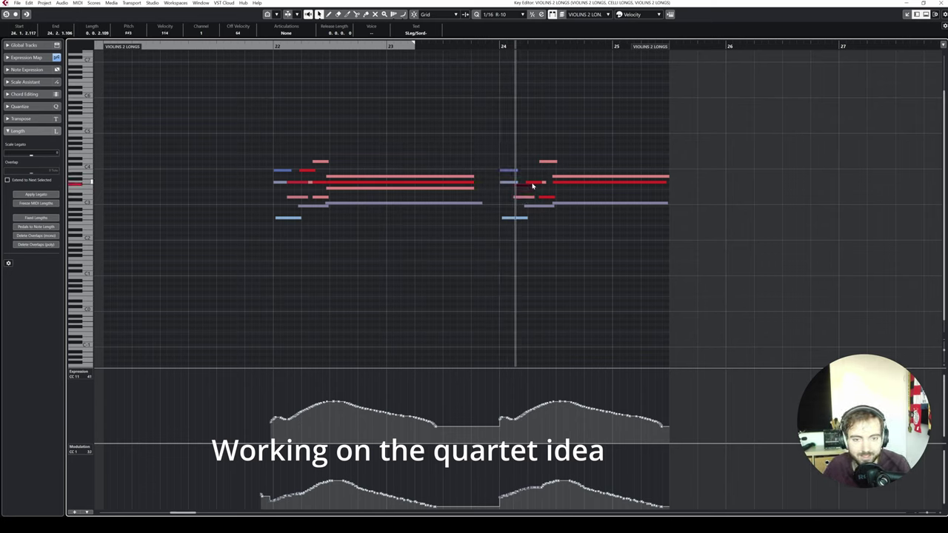
pyautogui.press('Up')
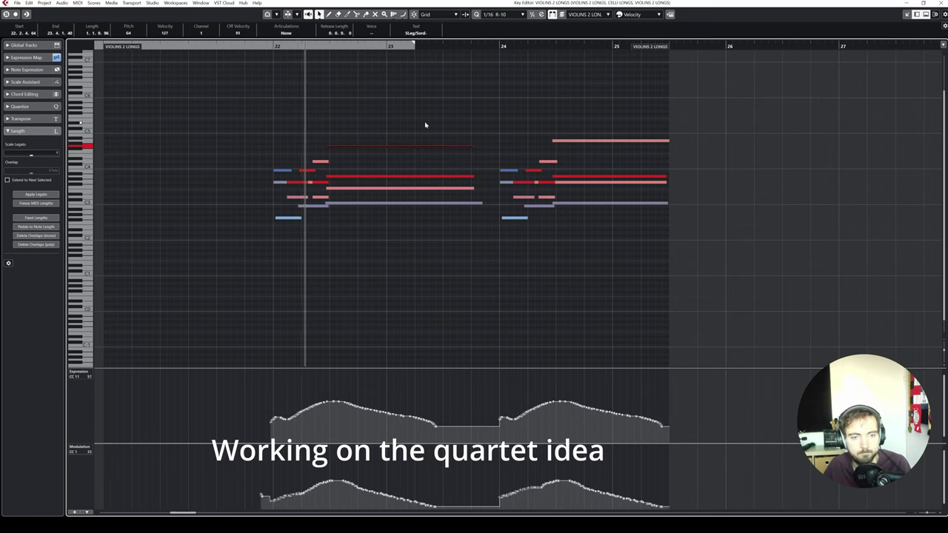
# Lower the pitch of the quartet's sustained top-voice note in bar 24 and check the sustained notes of bar 22
pyautogui.click(424, 132)
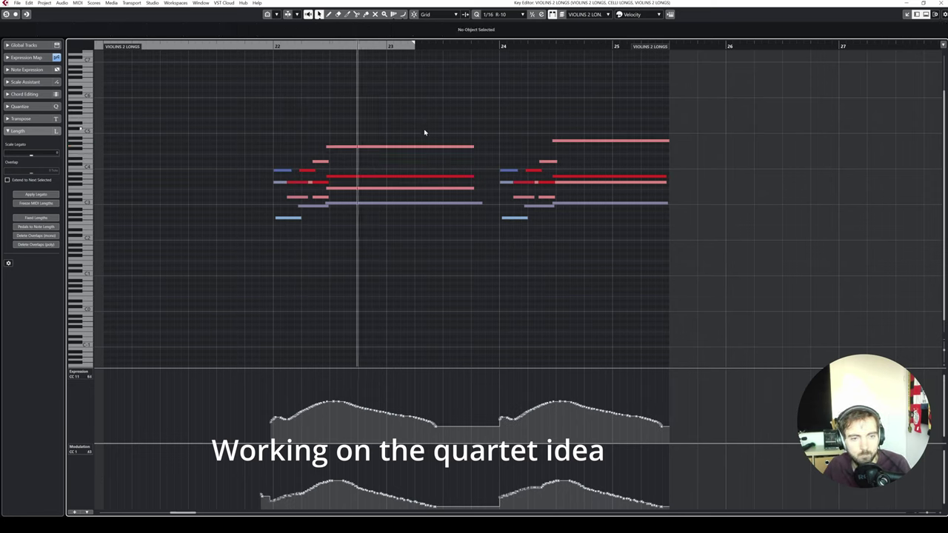
pyautogui.click(588, 141)
pyautogui.press('Down')
pyautogui.press('Down')
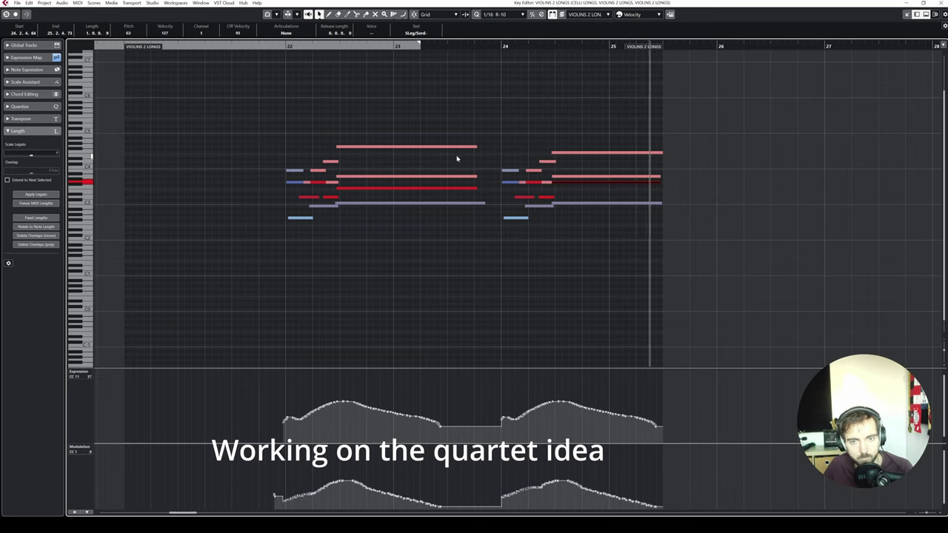
pyautogui.click(384, 148)
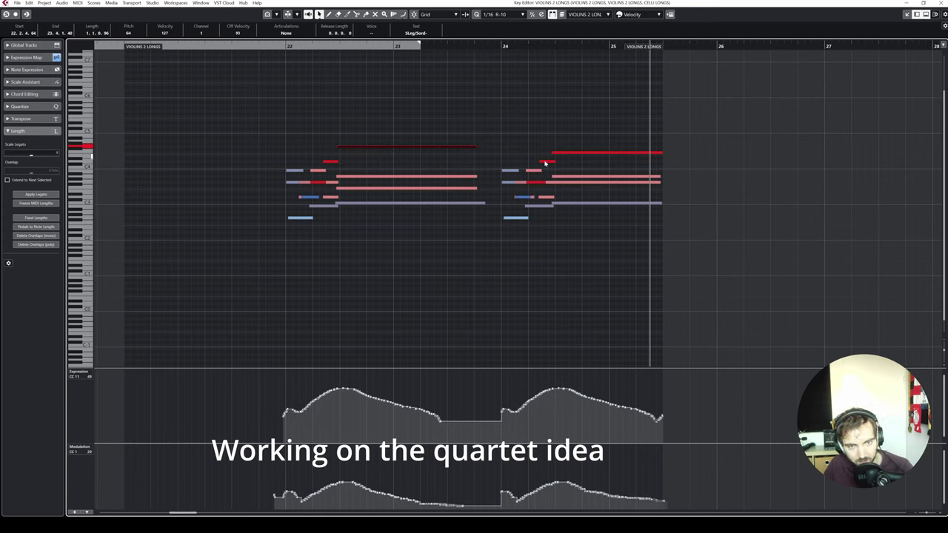
pyautogui.click(410, 189)
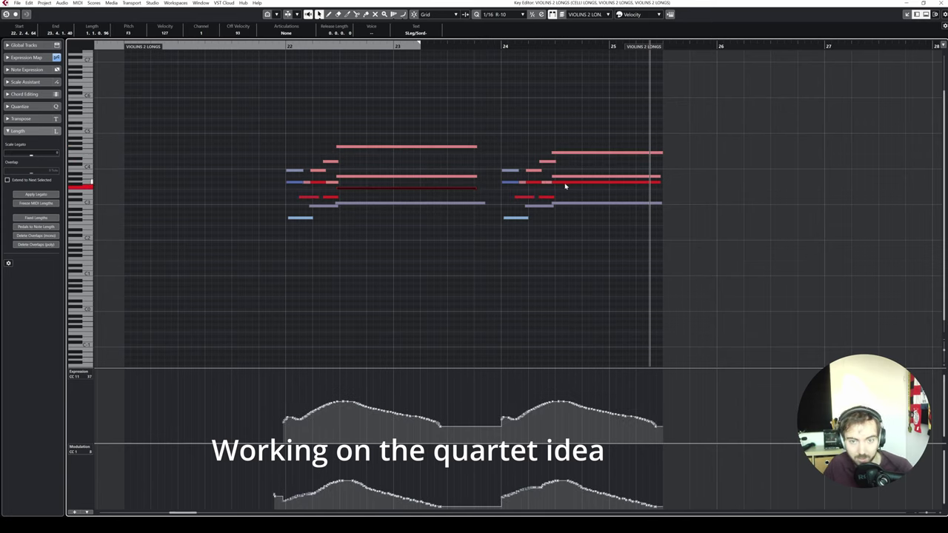
pyautogui.click(575, 161)
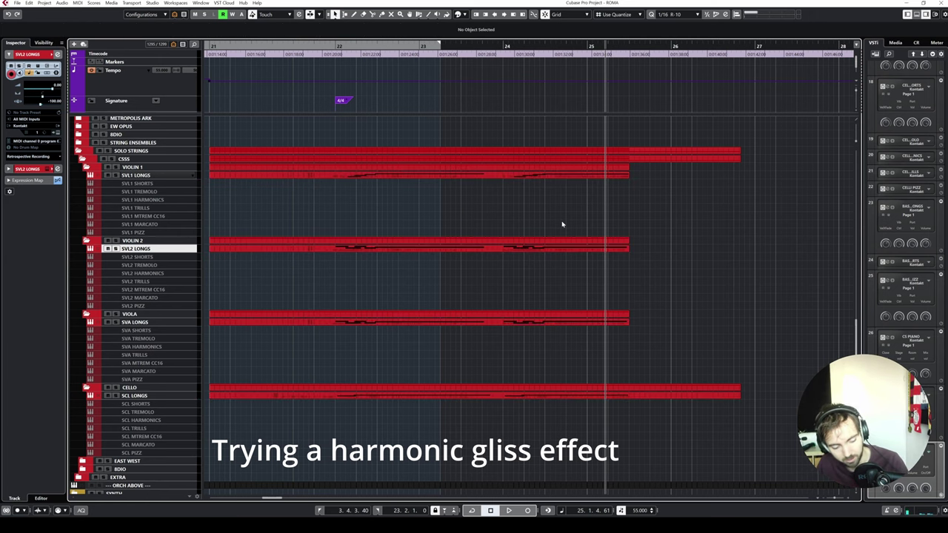
# Try out a harmonic glissando with the Celli Harm Gliss track from bar 22
pyautogui.scroll(-3, 267, 235)
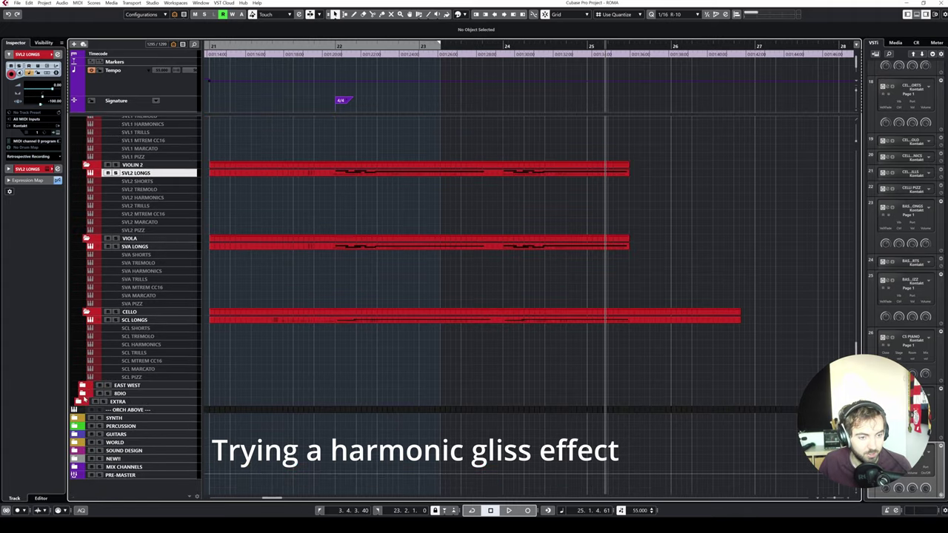
pyautogui.scroll(4, 136, 326)
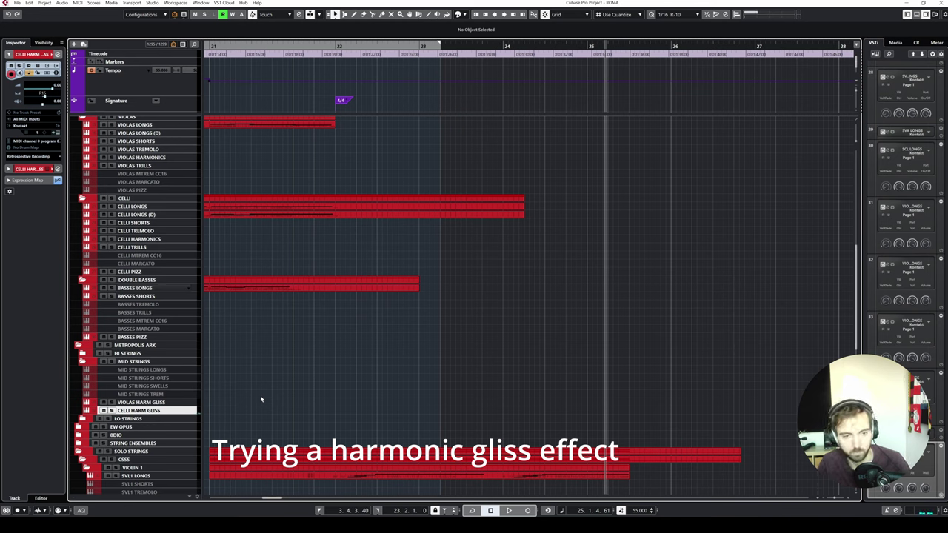
pyautogui.click(337, 46)
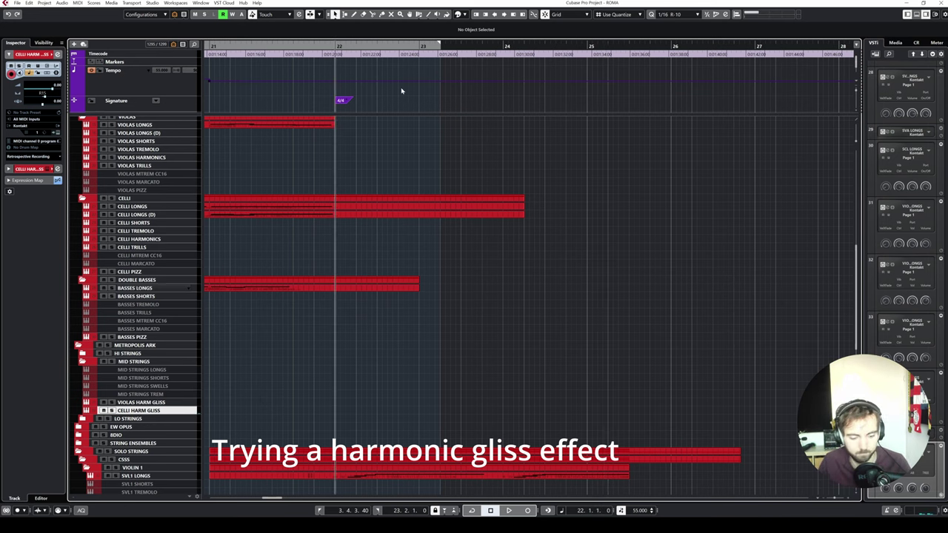
pyautogui.press('space')
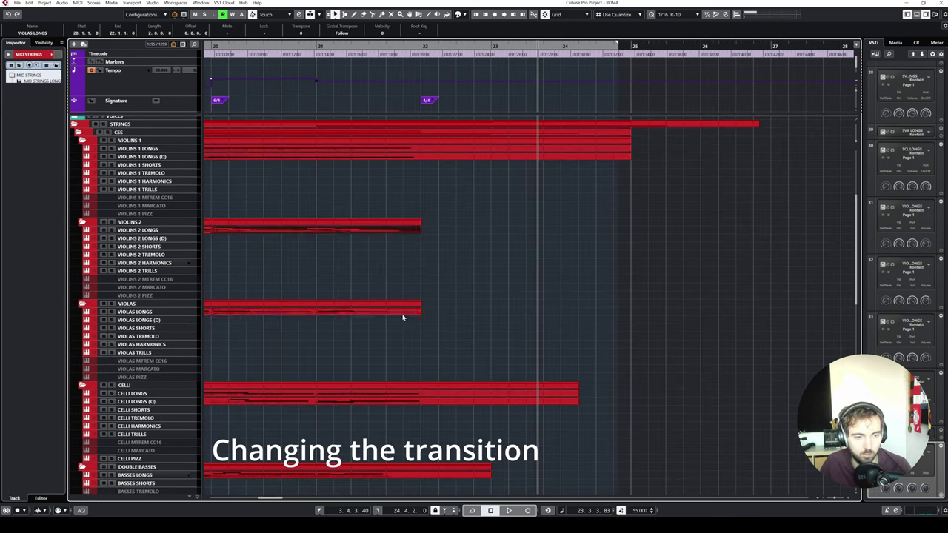
# Extend the Violas Longs part to 24.4.4 and lengthen its last note to about beat 3 of bar 24
pyautogui.moveTo(420, 314); pyautogui.dragTo(626, 311)
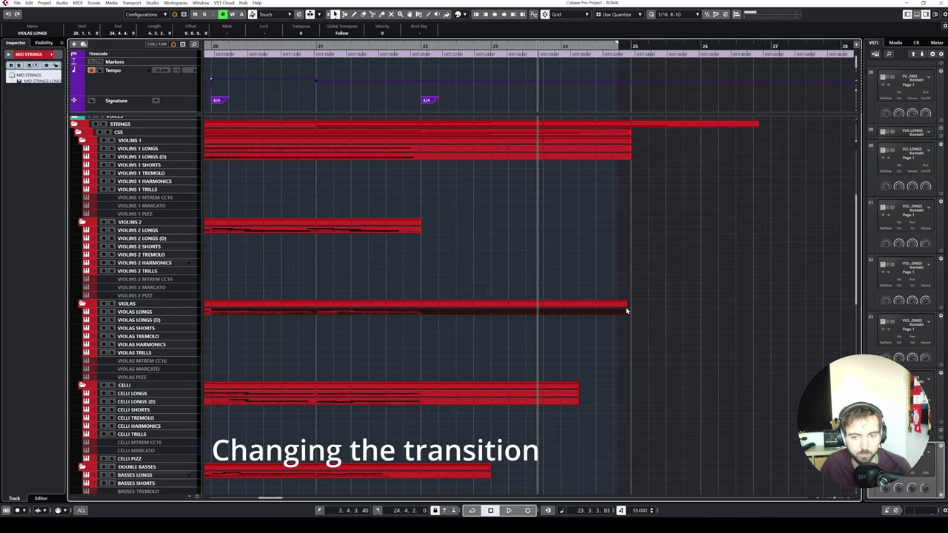
pyautogui.doubleClick(616, 312)
pyautogui.moveTo(402, 212); pyautogui.dragTo(667, 212)
# Draw falling Modulation and Expression curves for Violas Longs from late in bar 21 into the held note
pyautogui.moveTo(372, 408); pyautogui.dragTo(508, 427)
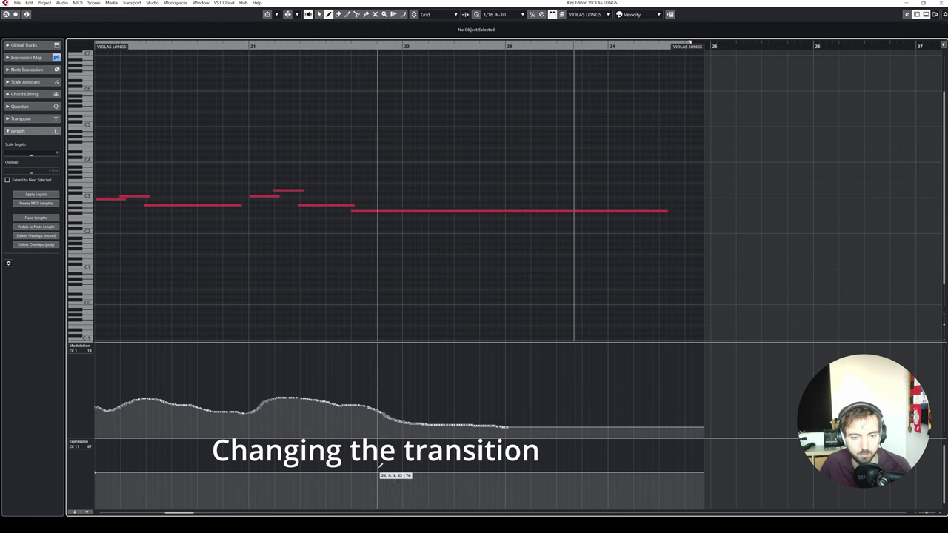
pyautogui.moveTo(369, 472); pyautogui.dragTo(431, 483)
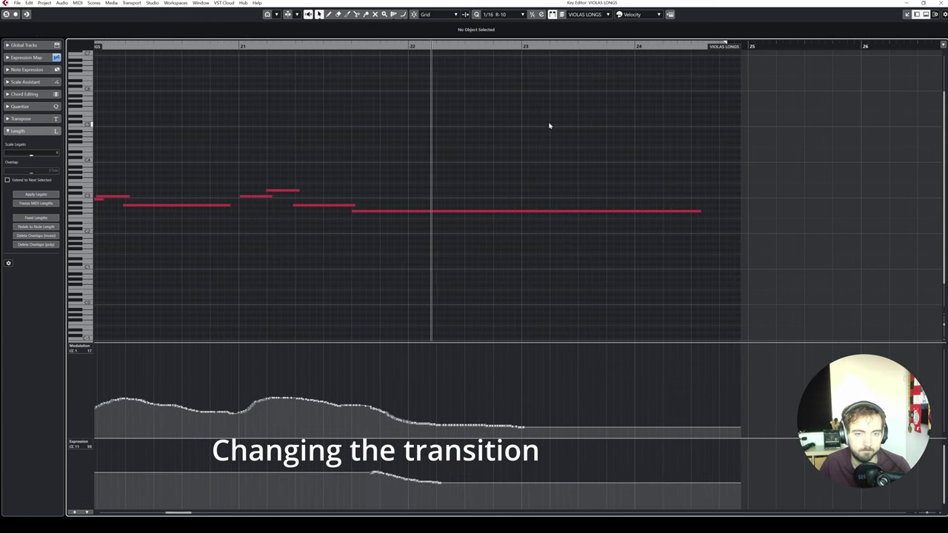
pyautogui.press('Escape')
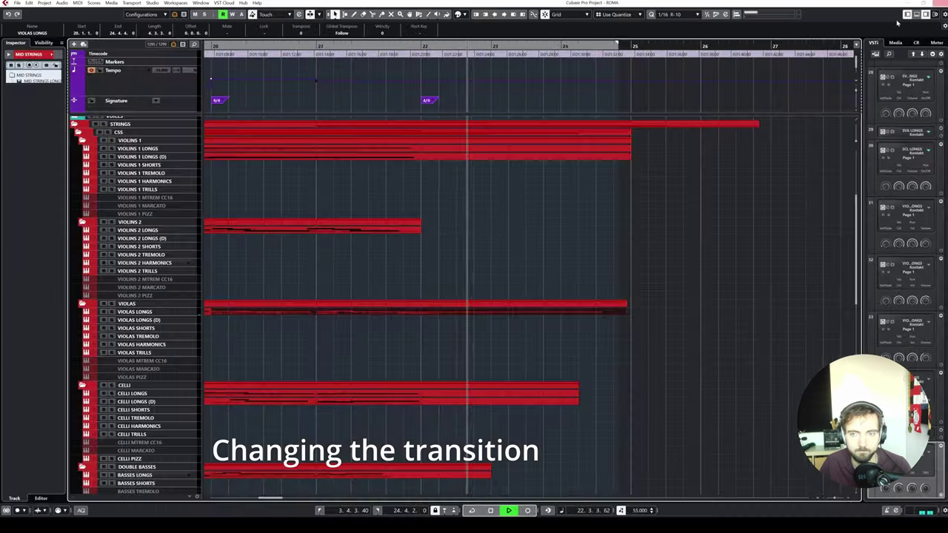
# Lengthen the final sustained notes of Violins 1 Longs and Longs (D) from the end of bar 21 to near bar 24
pyautogui.click(408, 254)
pyautogui.press('h')
pyautogui.doubleClick(471, 154)
pyautogui.moveTo(547, 237); pyautogui.dragTo(577, 154)
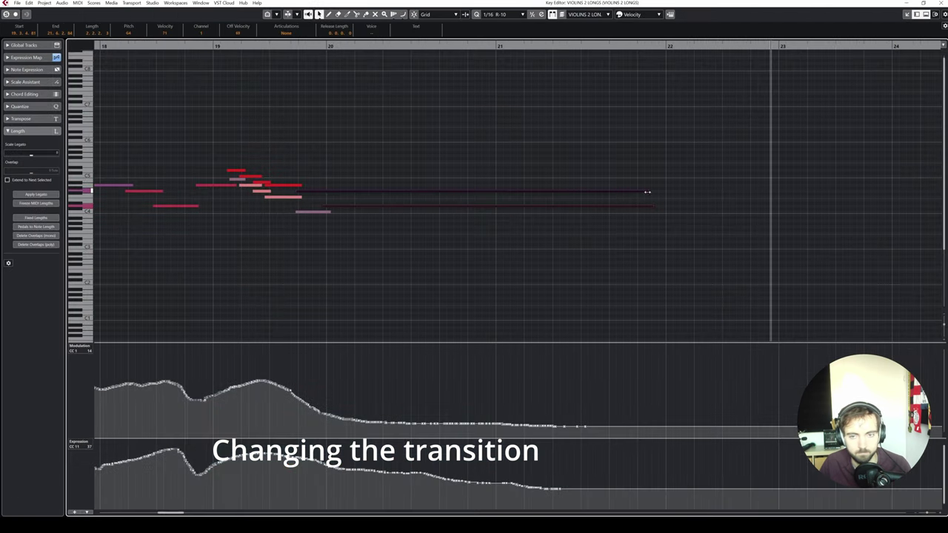
pyautogui.moveTo(647, 192); pyautogui.dragTo(856, 195)
pyautogui.hscroll(2, 729, 149)
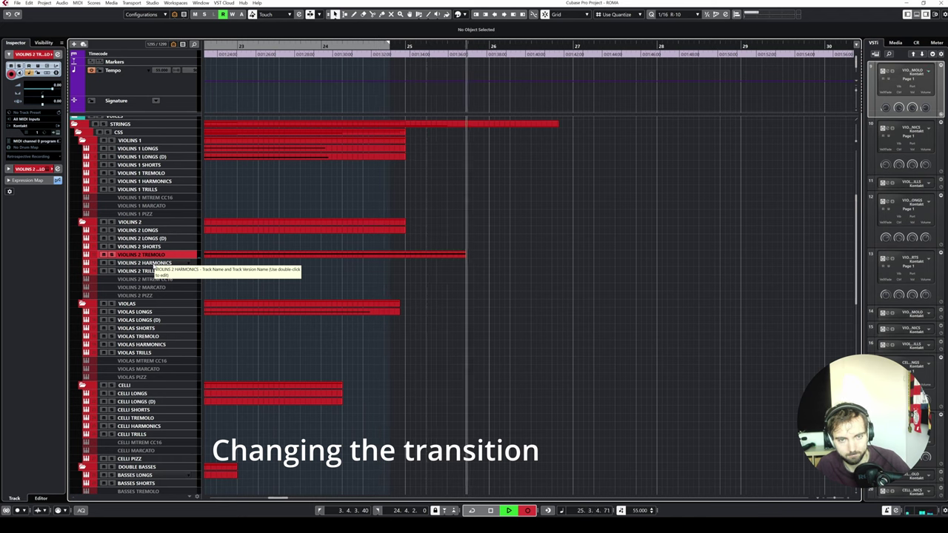
# Record a tremolo line for Violins 1 Tremolo and a sustained harmonic on Violins 2 Harmonics from around bar 22
pyautogui.press('space')
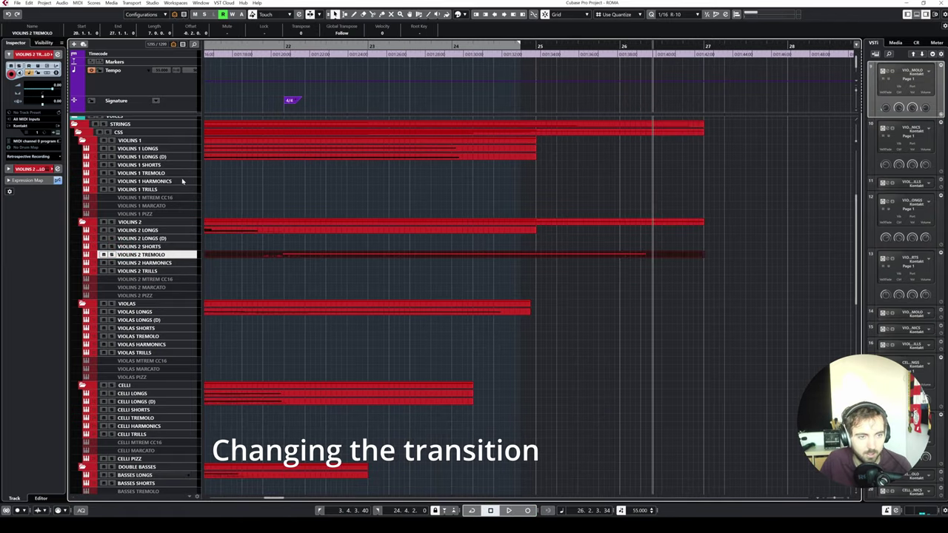
pyautogui.click(157, 174)
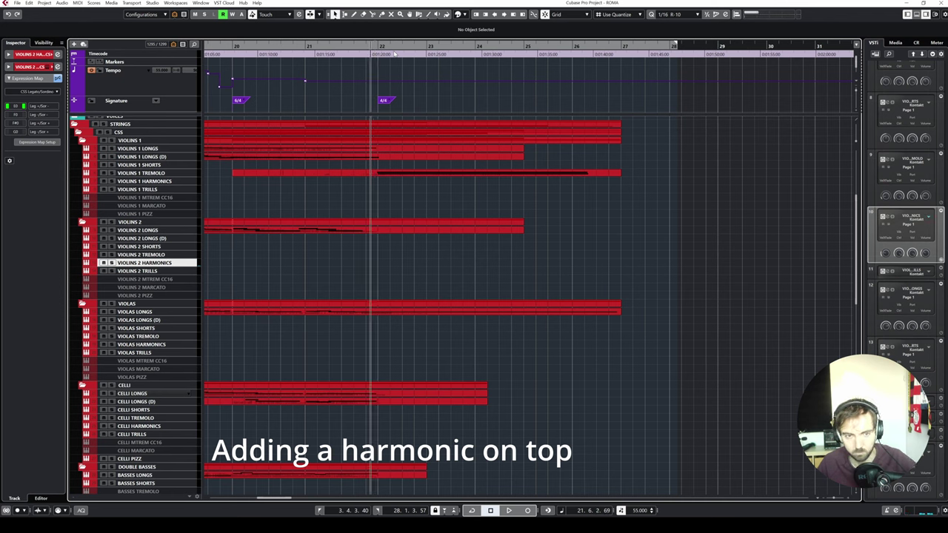
pyautogui.press('KP_Multiply')
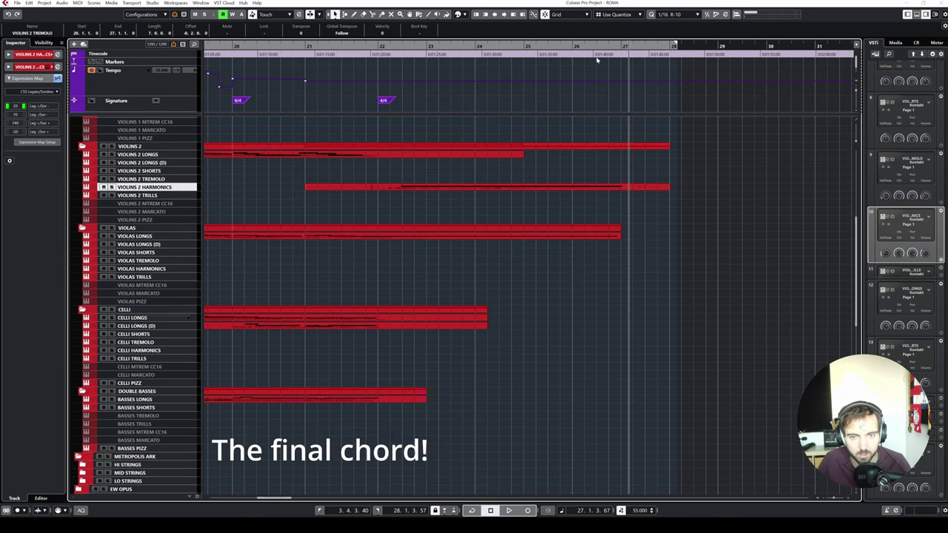
# Set the song position to bar 26 and select the Celli Longs track for the final chord
pyautogui.click(572, 45)
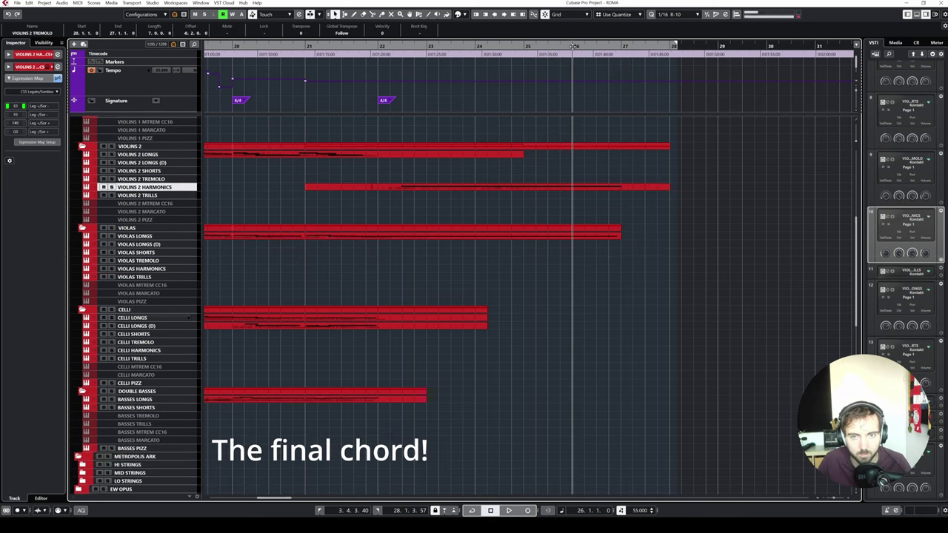
pyautogui.hscroll(3, 607, 277)
pyautogui.click(474, 318)
pyautogui.scroll(-3, 432, 333)
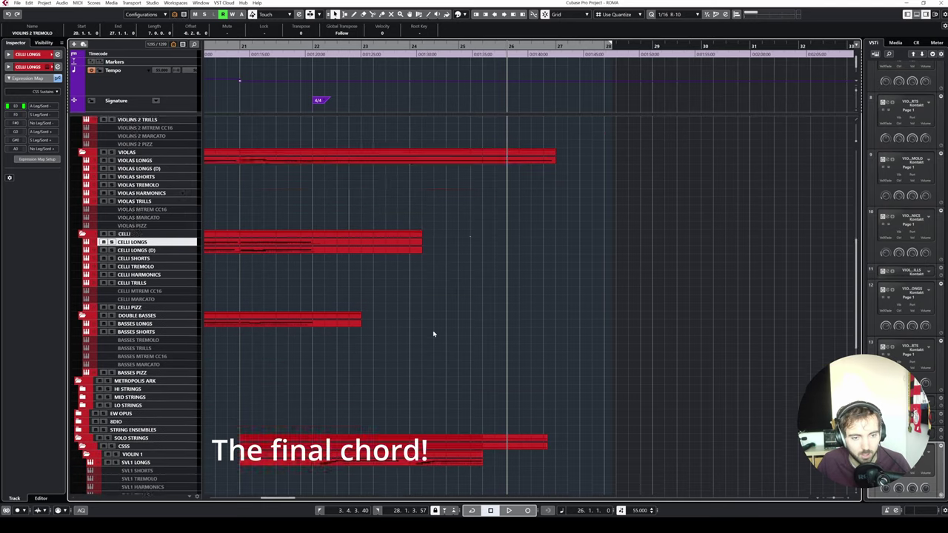
pyautogui.scroll(-3, 433, 334)
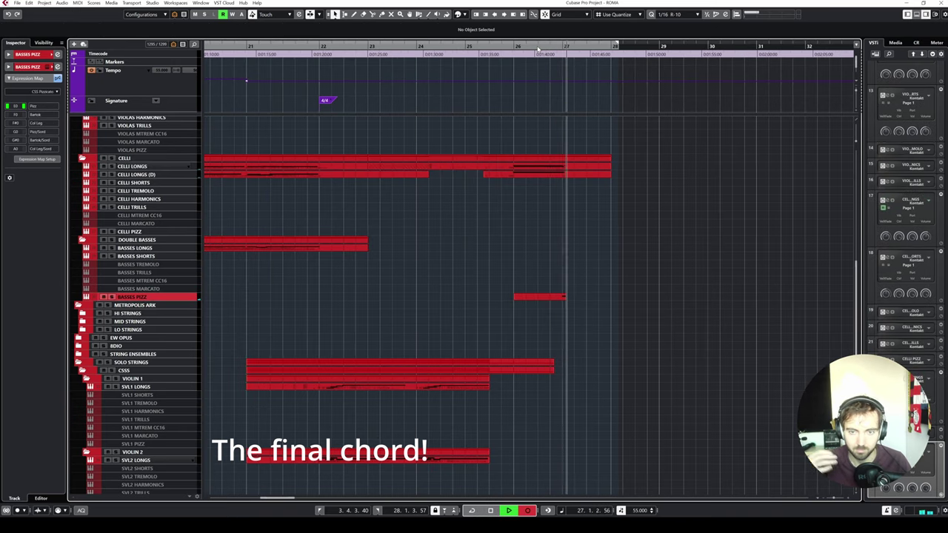
# Finish recording the final chord's low note on Basses Pizz at bar 27 and open the recorded part in the Key Editor
pyautogui.press('space')
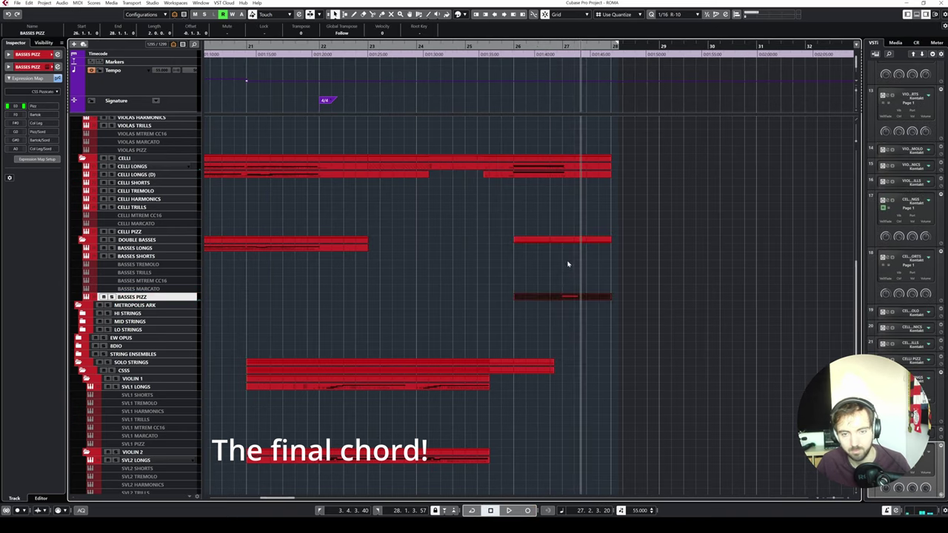
pyautogui.doubleClick(575, 299)
pyautogui.moveTo(461, 285); pyautogui.dragTo(141, 245)
pyautogui.press('h')
pyautogui.press('h')
pyautogui.press('h')
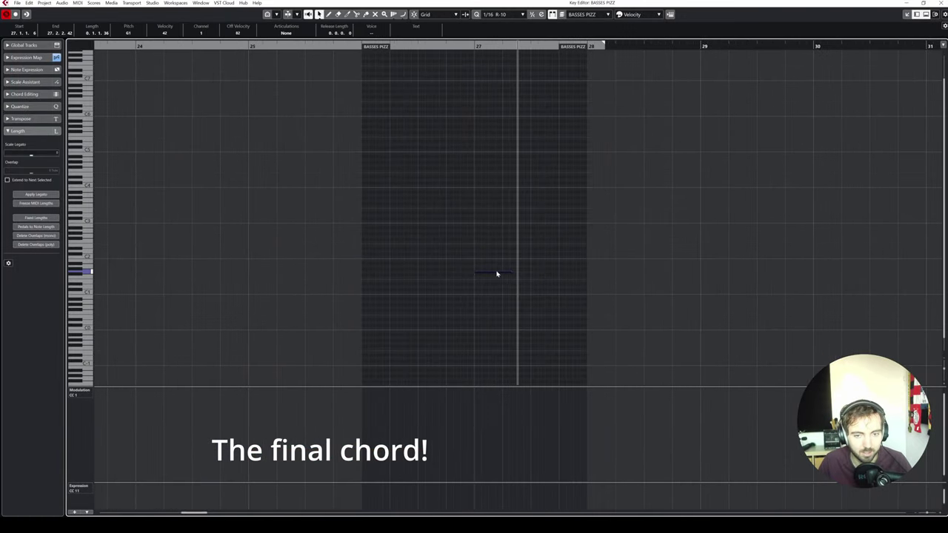
pyautogui.press('h')
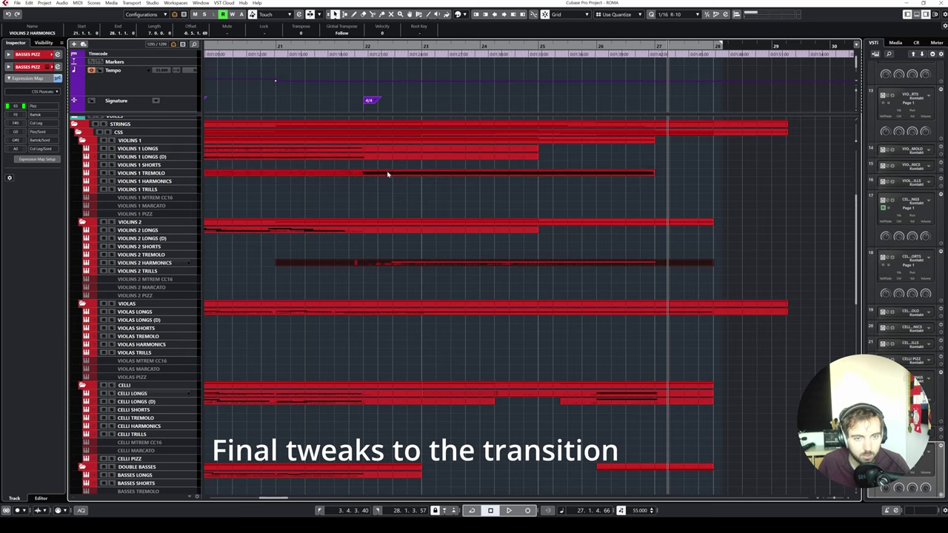
# Move the Violins 1 Tremolo, Violins 2 Harmonics and final-chord parts one bar later
pyautogui.keyDown('shift'); pyautogui.click(363, 175); pyautogui.keyUp('shift')
pyautogui.hscroll(-3, 351, 175)
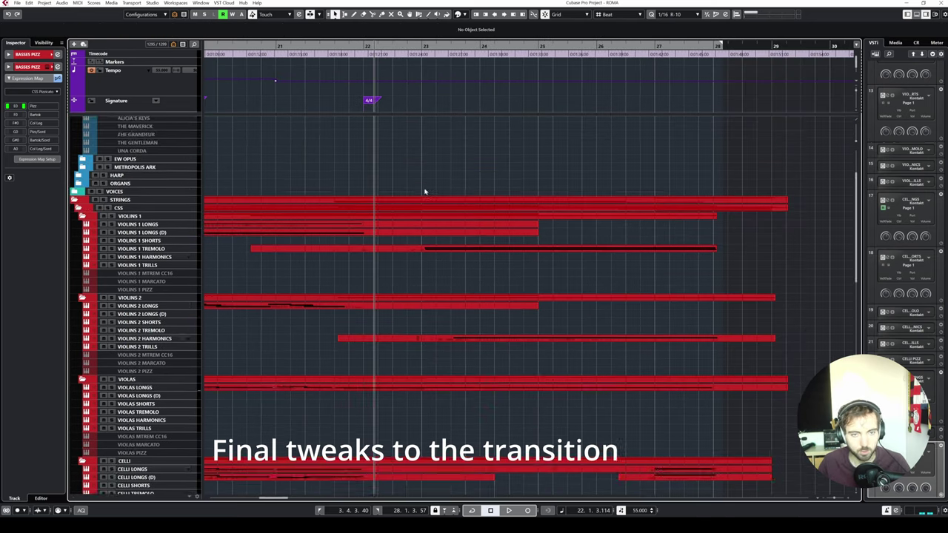
pyautogui.scroll(3, 390, 309)
pyautogui.scroll(-3, 372, 266)
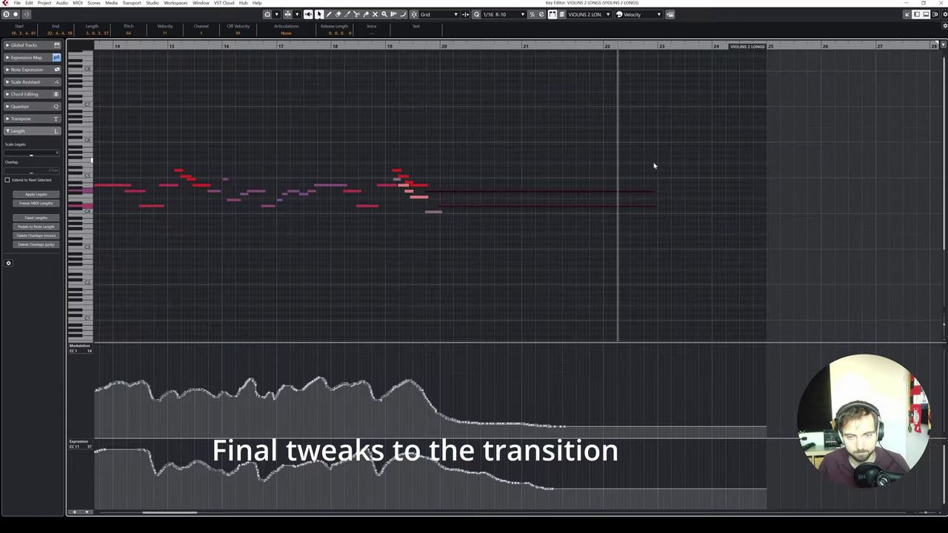
# Lengthen the held notes of Violins 1 Longs and Longs (D) to near bar 23, and of Celli and Basses Longs to mid-bar 22
pyautogui.click(940, 3)
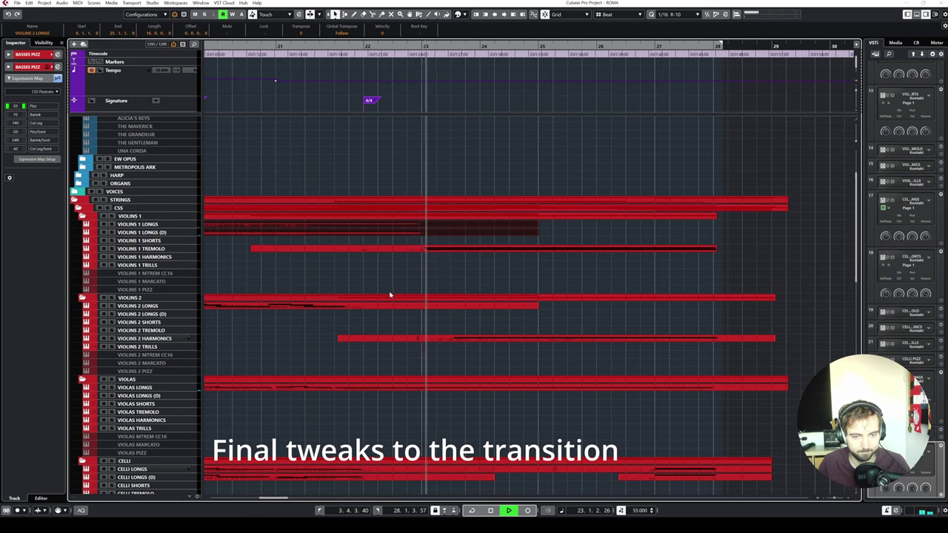
pyautogui.scroll(-3, 407, 384)
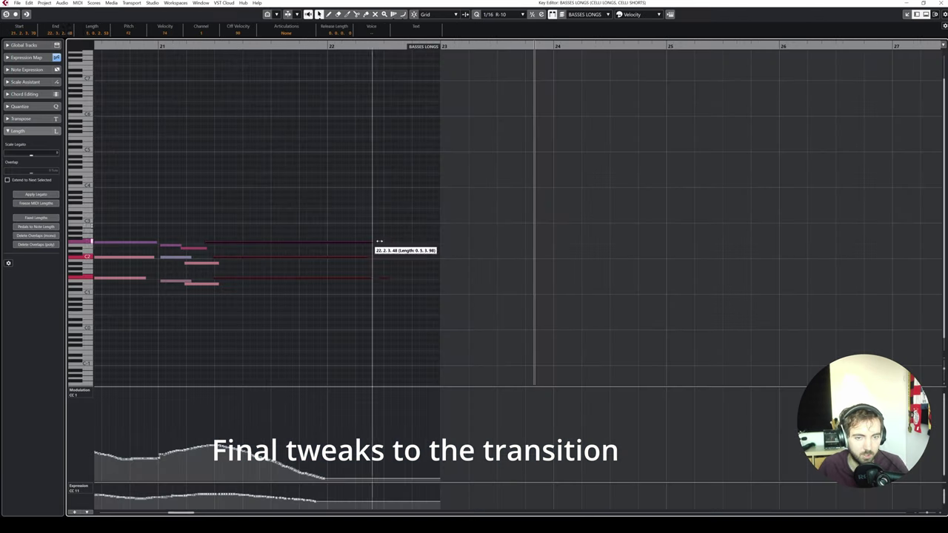
pyautogui.moveTo(263, 459); pyautogui.dragTo(391, 471)
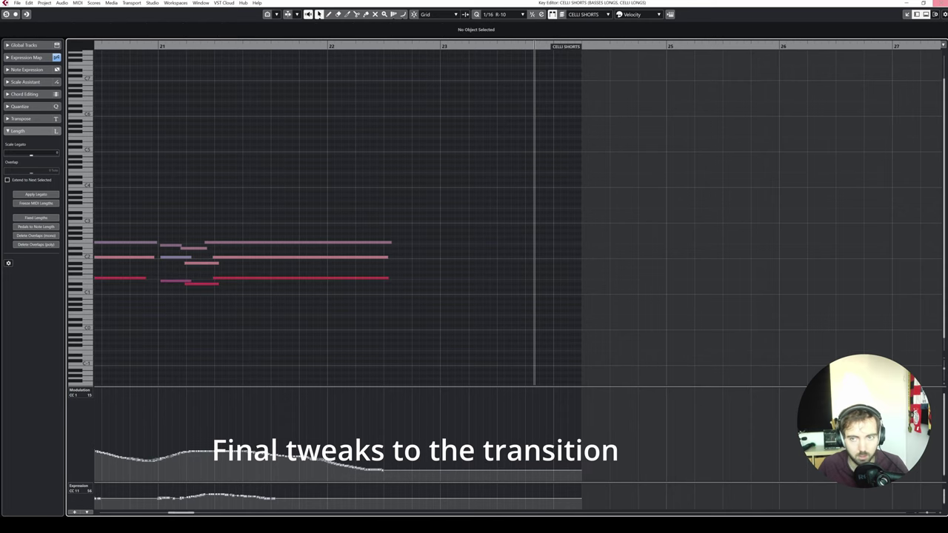
pyautogui.click(940, 3)
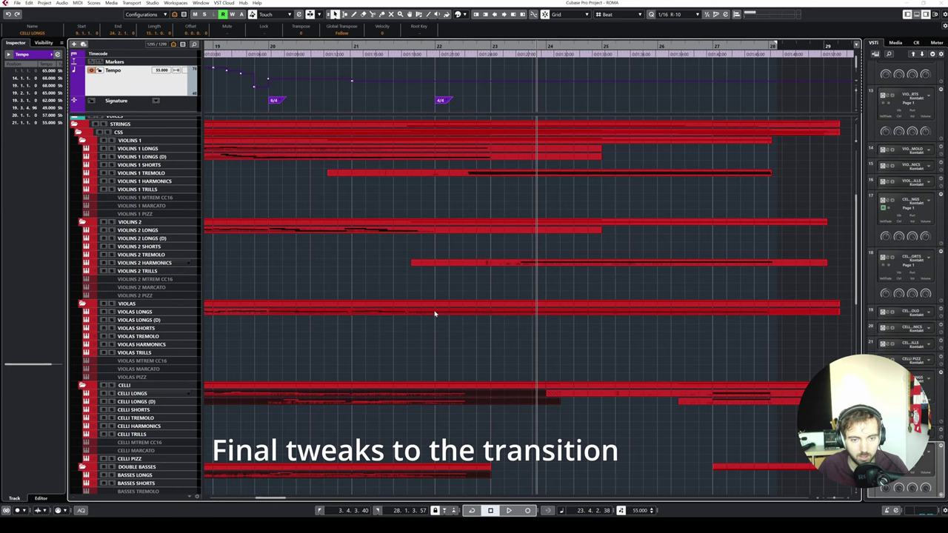
# Start the final Violas Longs note at bar 27 and extend the last Violins 2 Longs note from late bar 21 to mid-bar 22
pyautogui.click(463, 47)
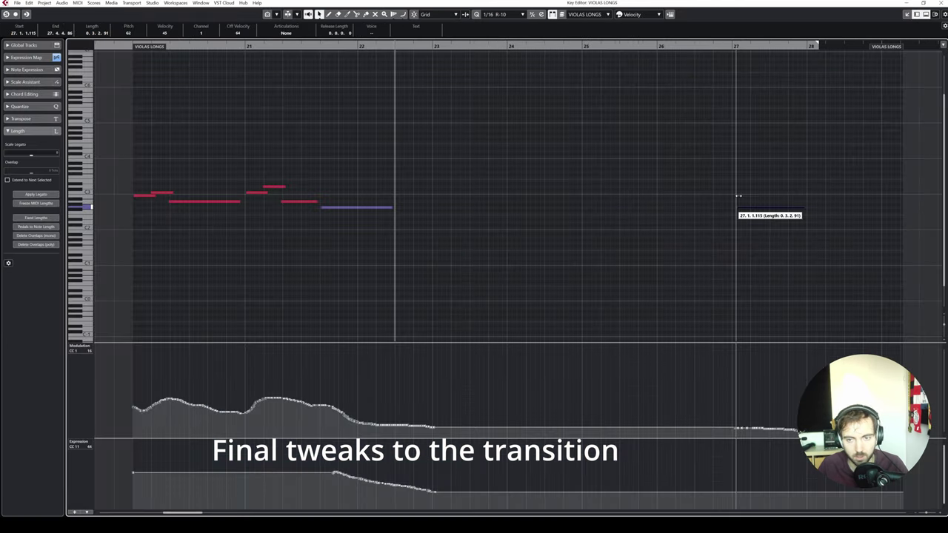
pyautogui.click(730, 46)
pyautogui.press('space')
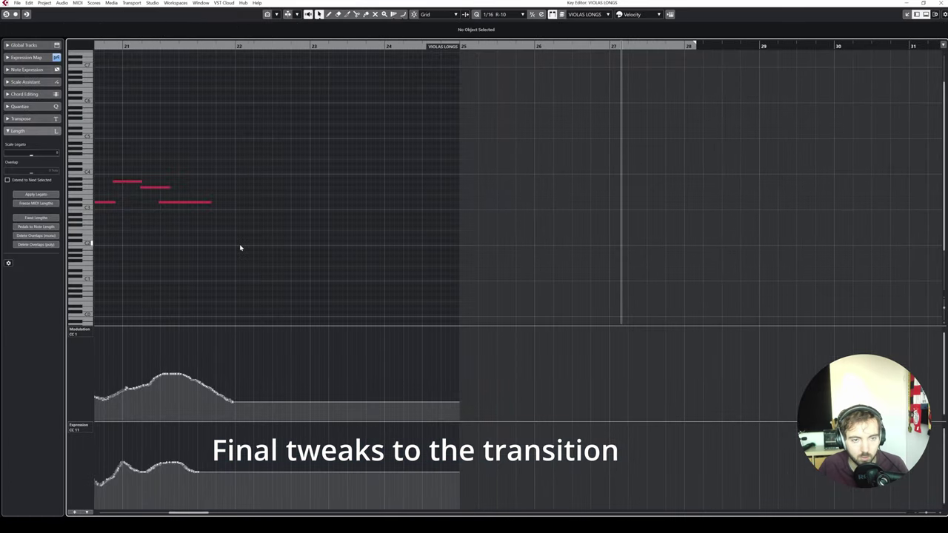
pyautogui.click(209, 204)
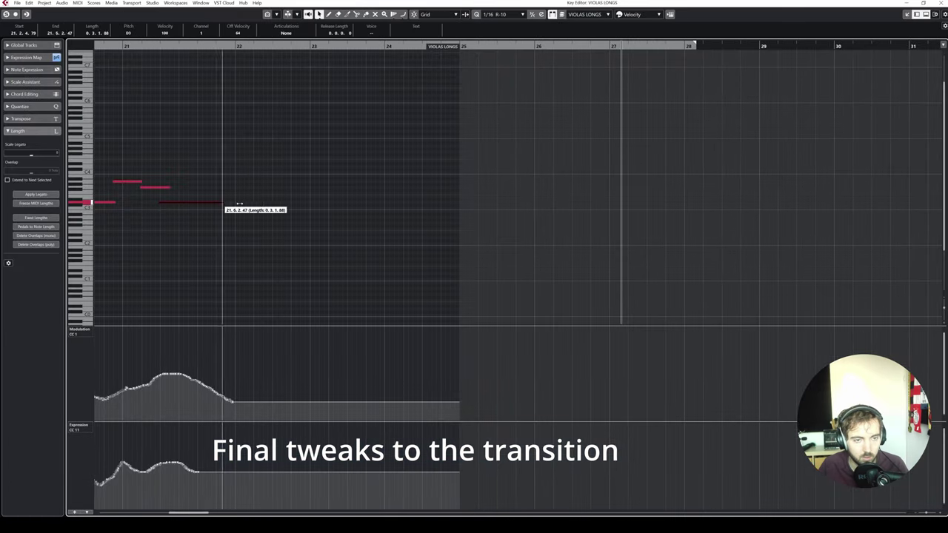
pyautogui.moveTo(239, 203); pyautogui.dragTo(273, 202)
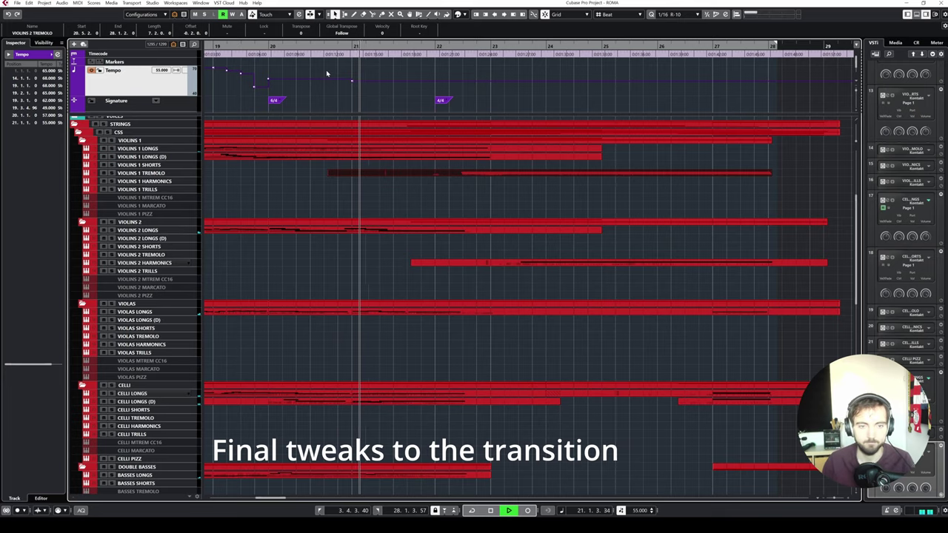
# Trim the start of the Violins 1 Tremolo part to bar 21 and play the transition to check it
pyautogui.press('space')
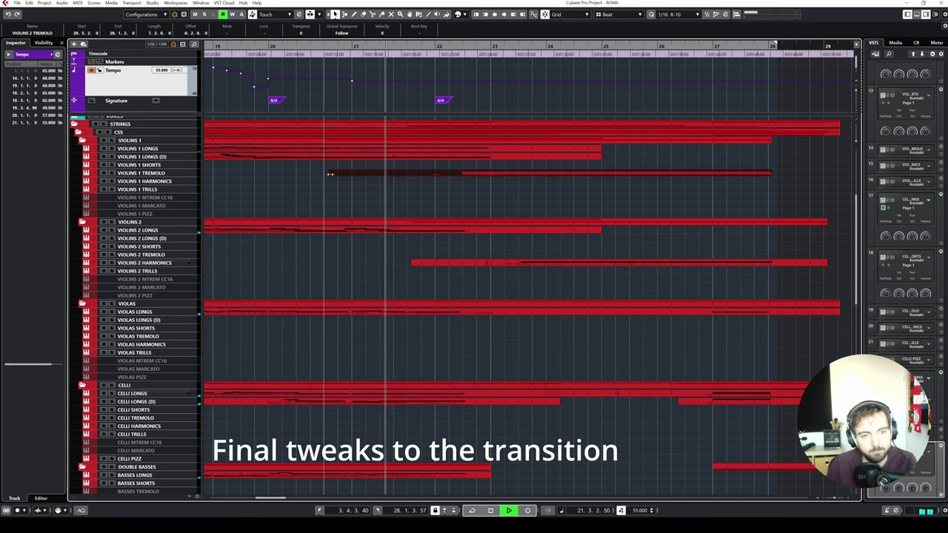
pyautogui.moveTo(328, 174); pyautogui.dragTo(354, 174)
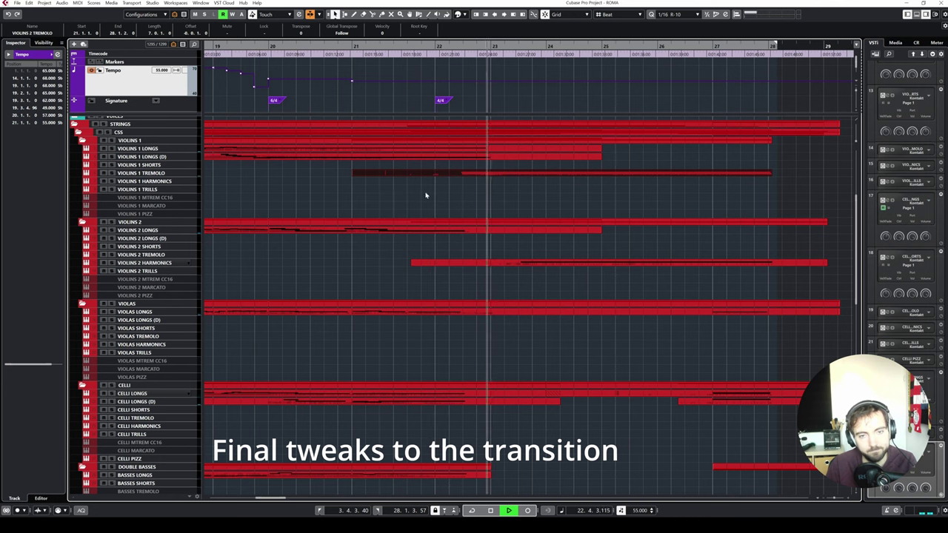
pyautogui.press('space')
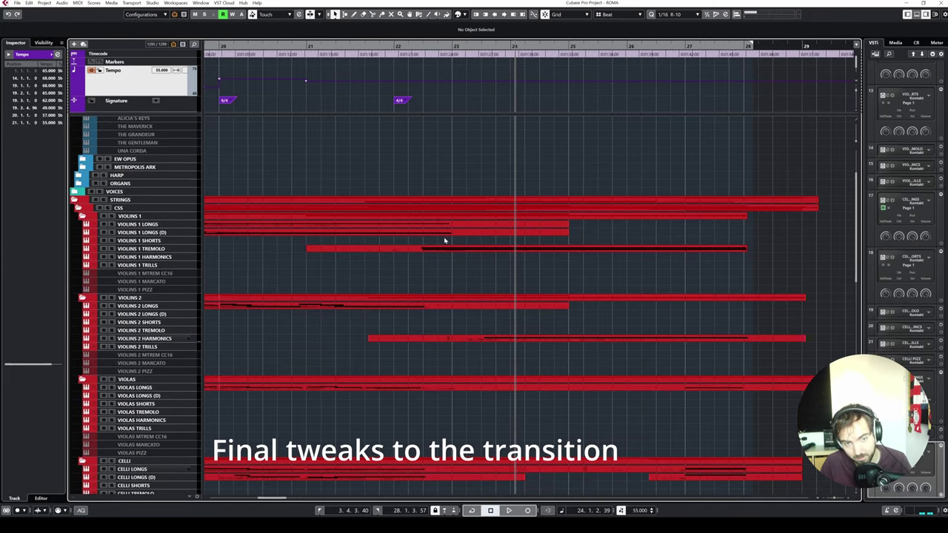
# Select the Violins 1 Longs, Longs (D) and Tremolo parts together around bar 23
pyautogui.click(443, 233)
pyautogui.keyDown('shift'); pyautogui.click(443, 225); pyautogui.keyUp('shift')
pyautogui.keyDown('shift'); pyautogui.click(439, 249); pyautogui.keyUp('shift')
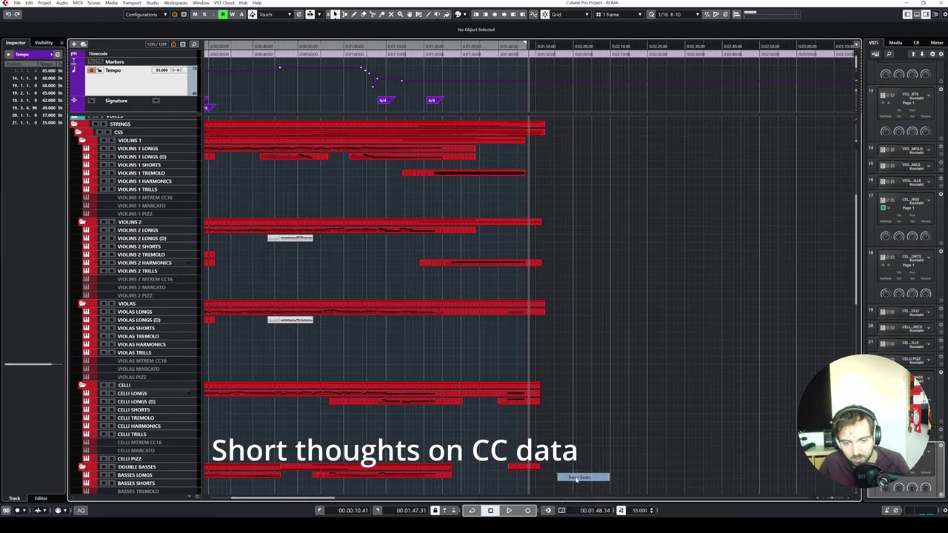
# Switch the project's time display to Bars+Beats
pyautogui.click(562, 510)
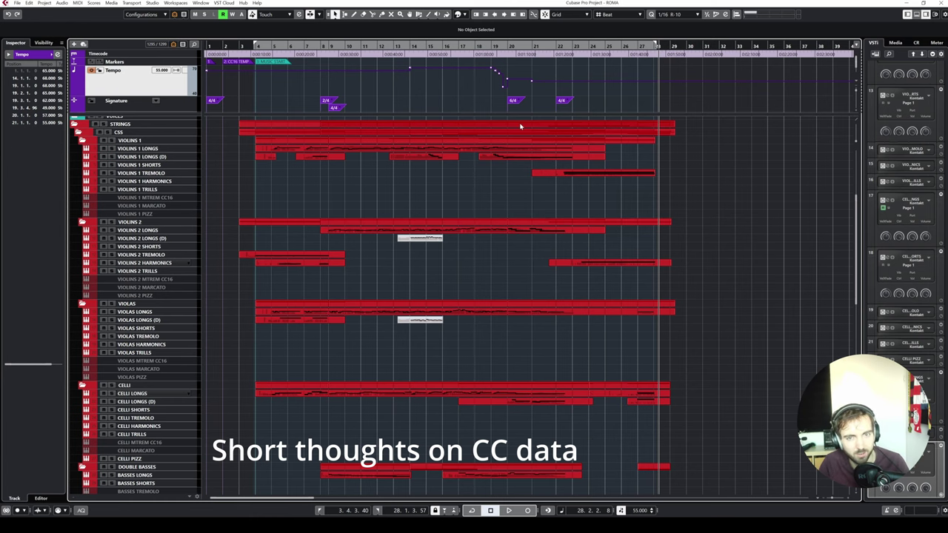
pyautogui.press('h')
pyautogui.press('h')
pyautogui.press('h')
pyautogui.press('h')
pyautogui.hscroll(-3, 529, 132)
pyautogui.press('g')
pyautogui.press('g')
pyautogui.press('g')
pyautogui.press('h')
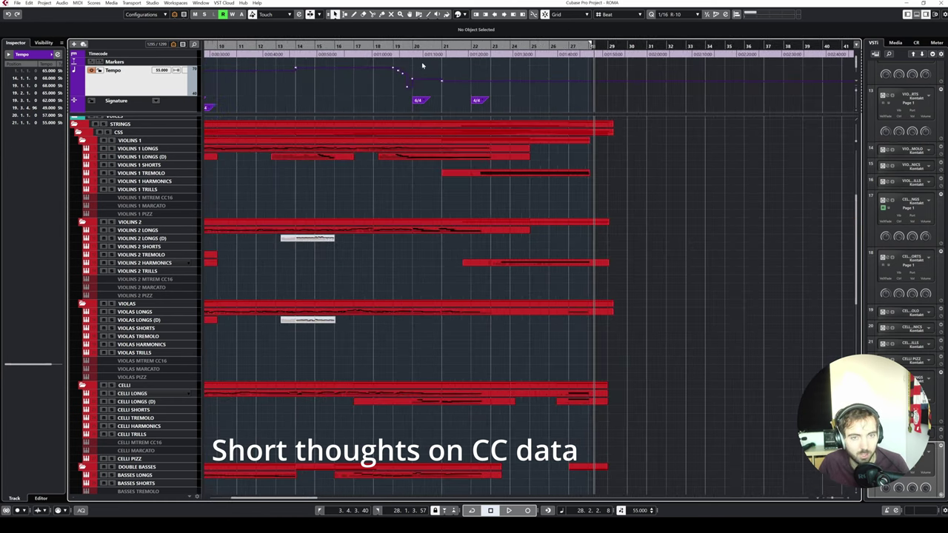
pyautogui.press('h')
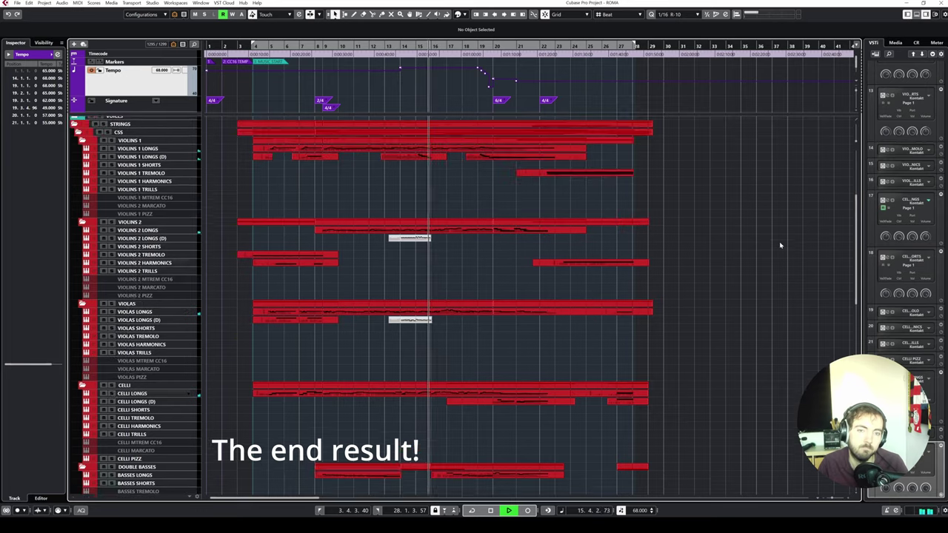
# Play the piece through its final chord, reviewing the section strings and solo quartet tracks, and stop in bar 28
pyautogui.scroll(3, 779, 245)
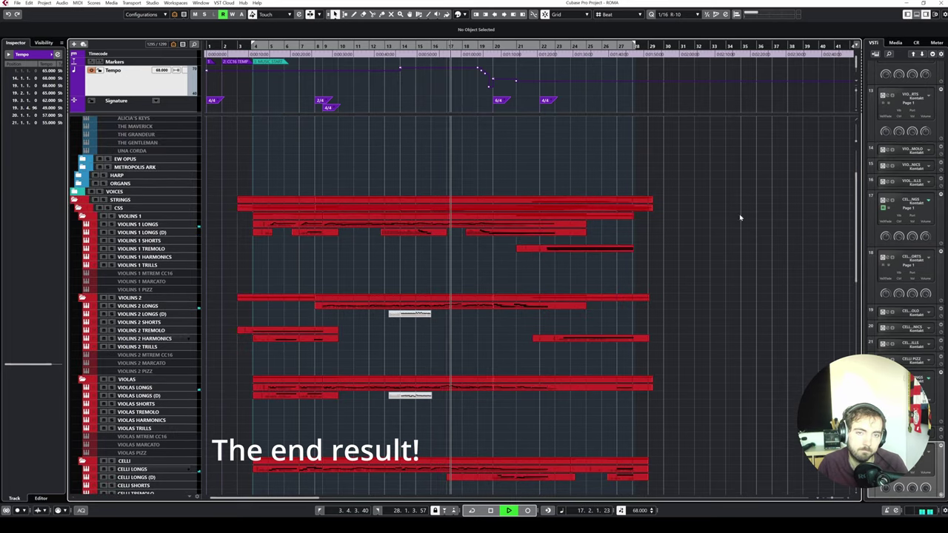
pyautogui.moveTo(667, 112); pyautogui.dragTo(665, 80)
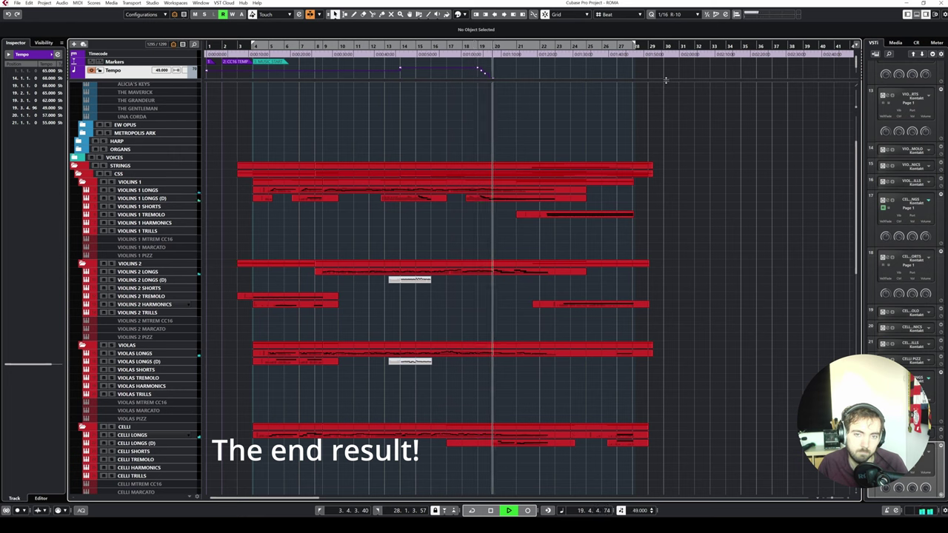
pyautogui.scroll(-1, 666, 78)
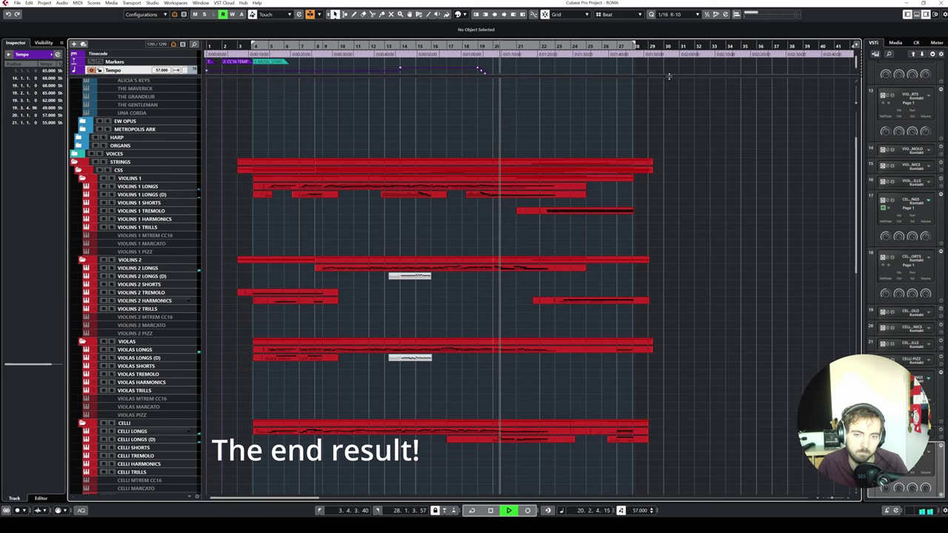
pyautogui.scroll(-2, 663, 89)
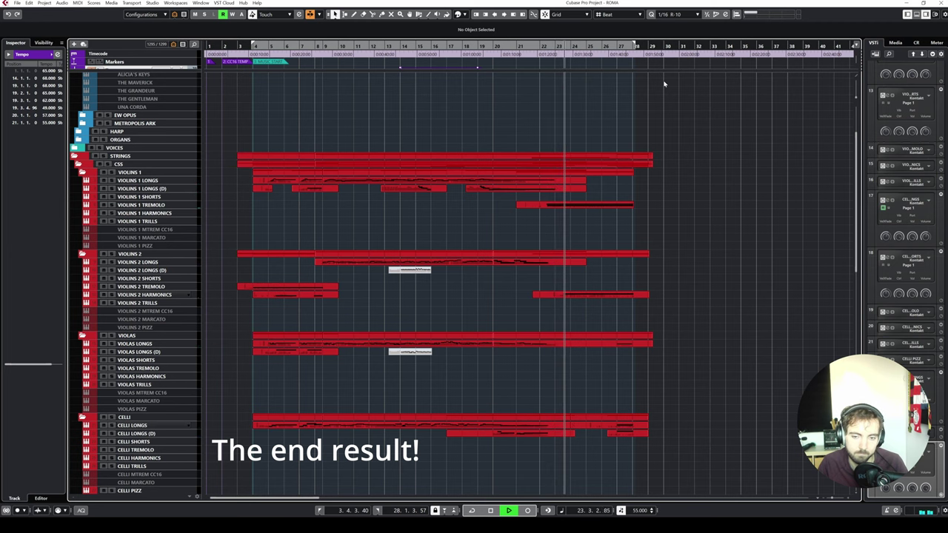
pyautogui.scroll(-8, 664, 84)
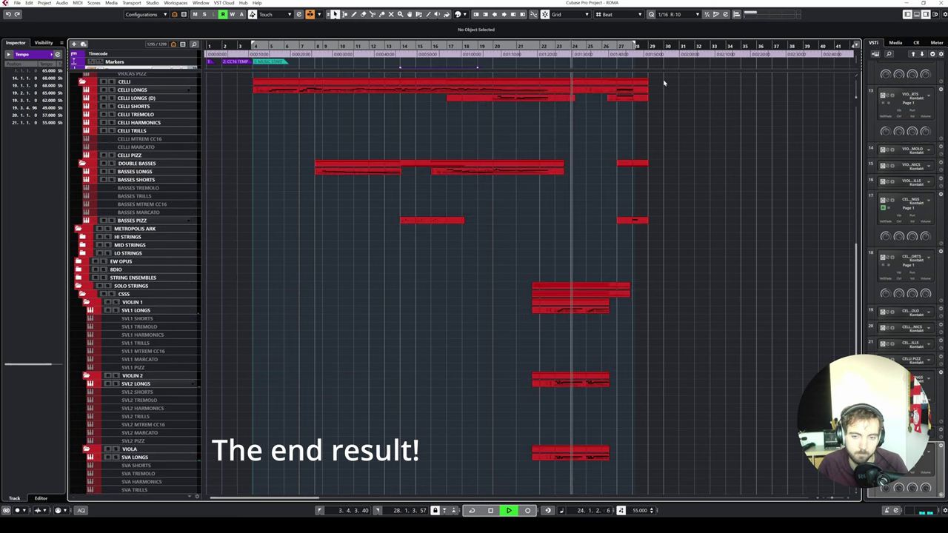
pyautogui.scroll(-8, 664, 84)
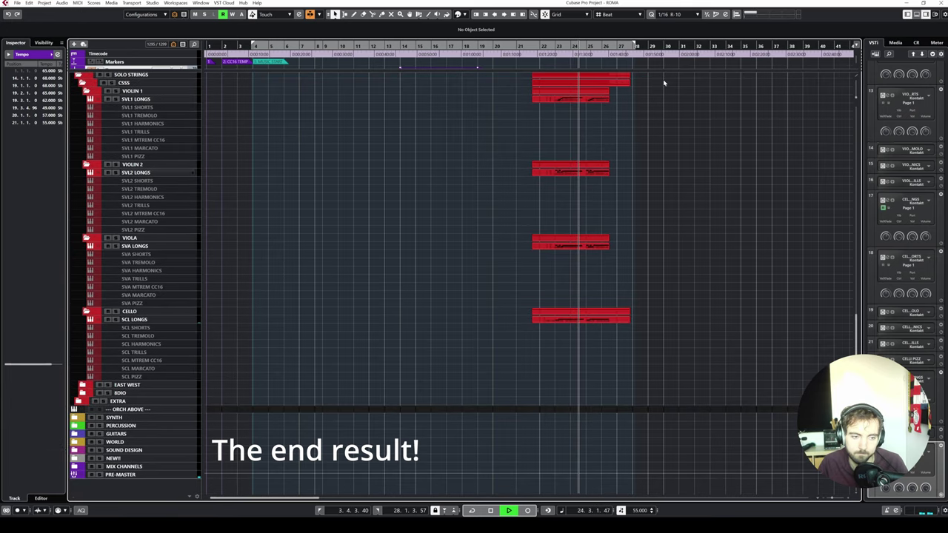
pyautogui.scroll(12, 664, 83)
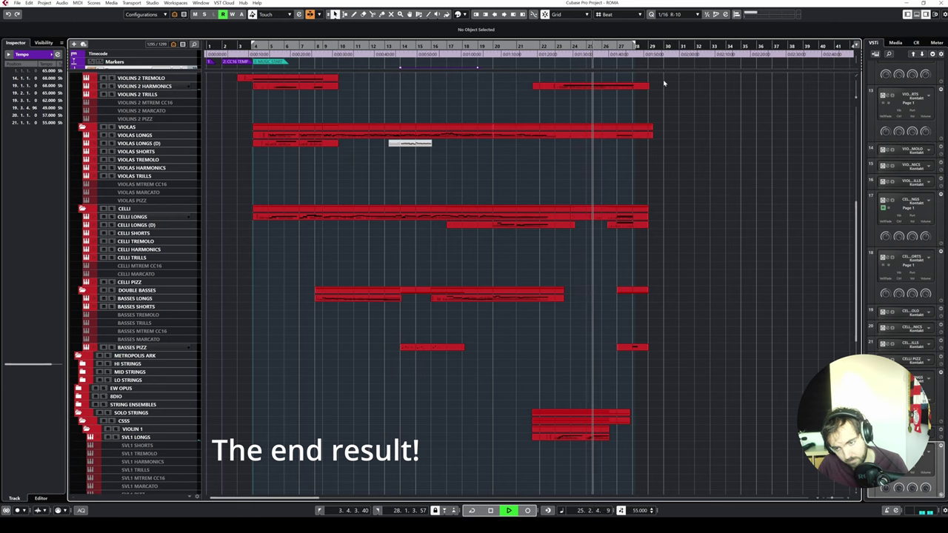
pyautogui.scroll(8, 663, 83)
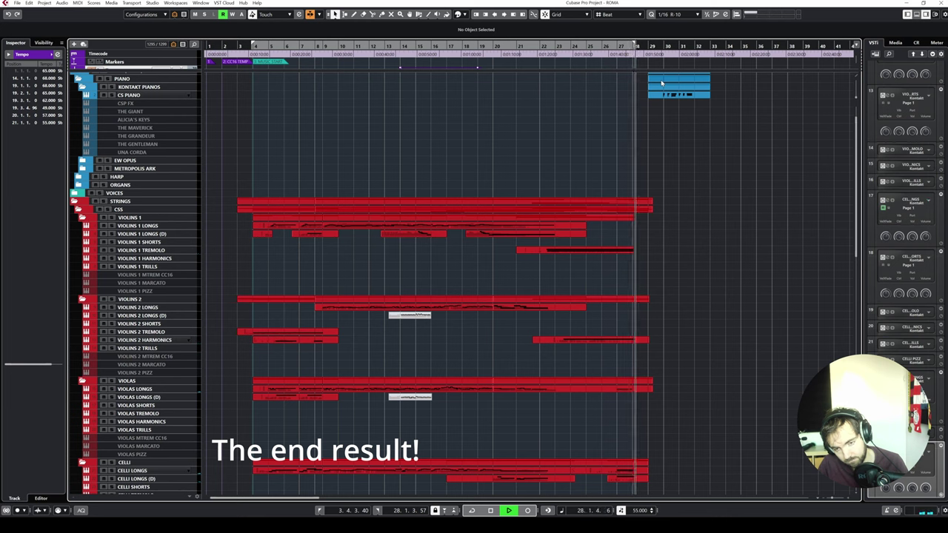
pyautogui.press('space')
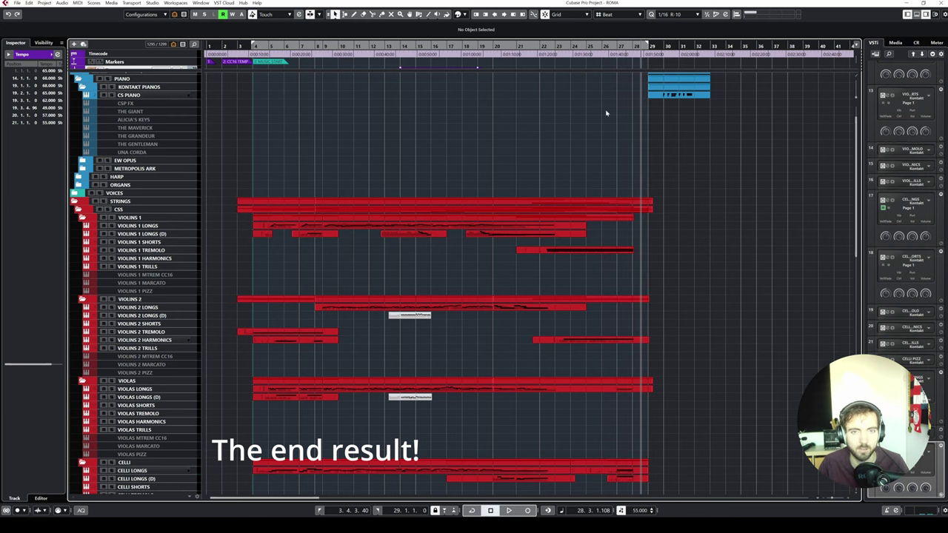